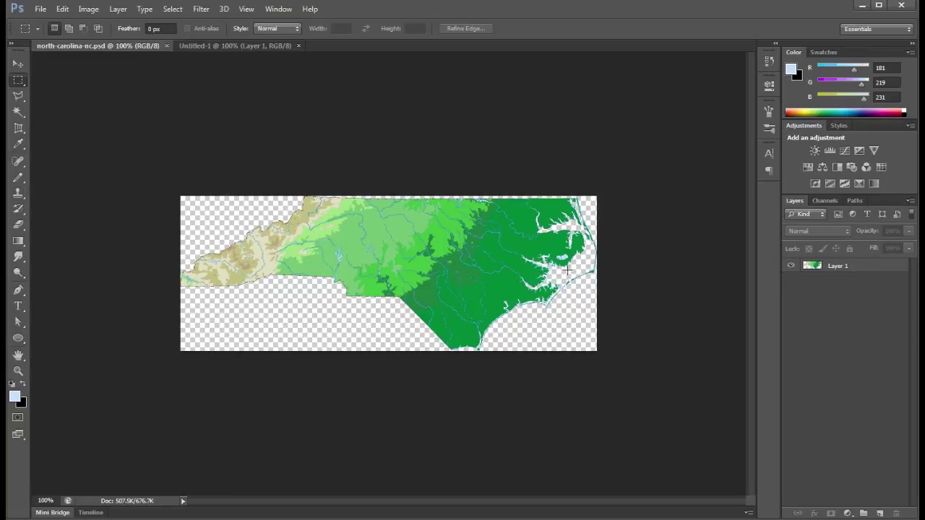
Step: Switch from the North Carolina map to the blank transparent Untitled-1 document
click(224, 48)
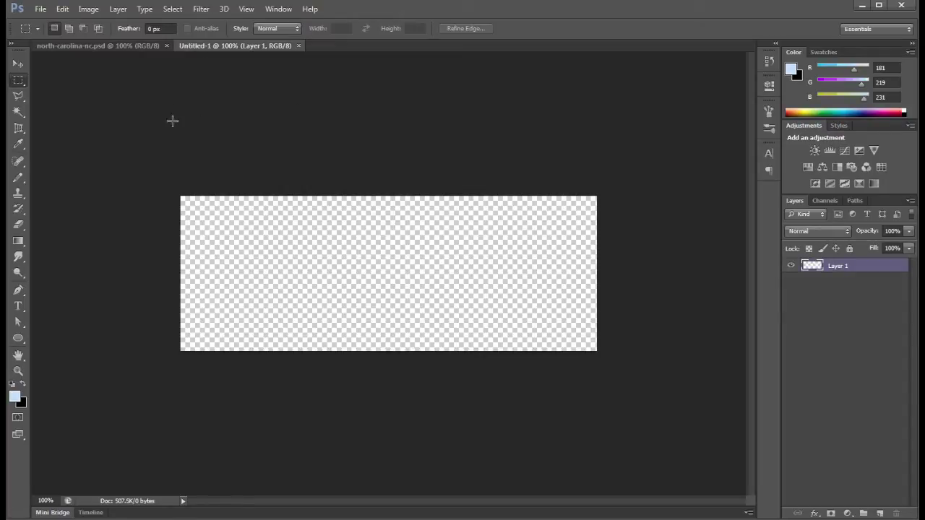
Step: With the Gradient tool, set the gradient's starting colour stop to bright yellow
click(18, 243)
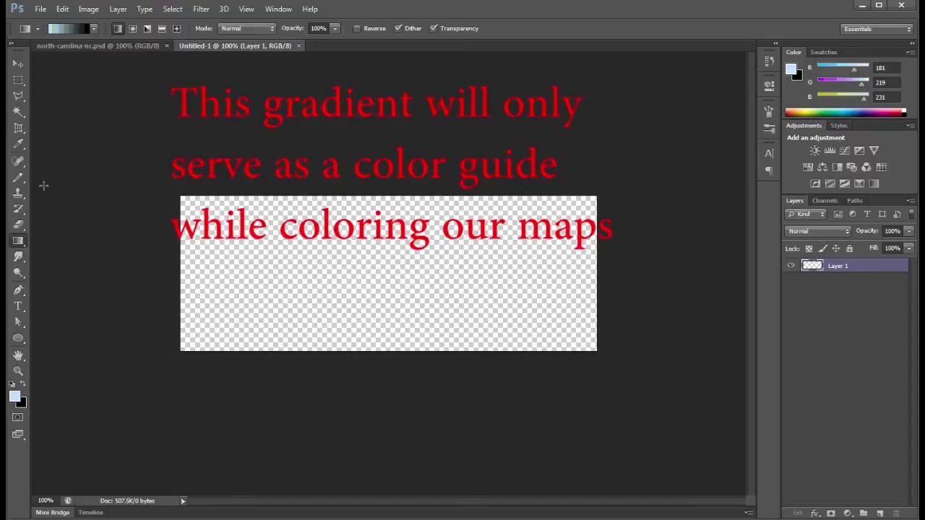
click(66, 31)
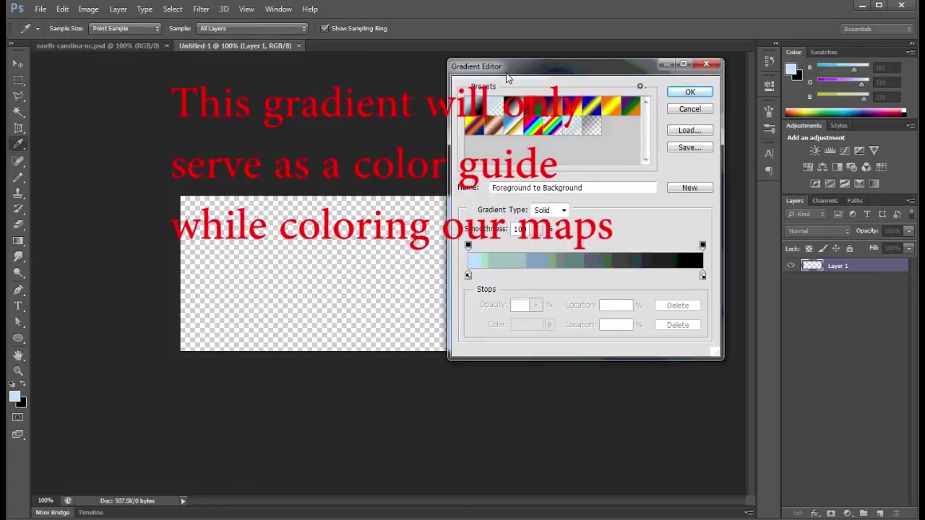
click(467, 276)
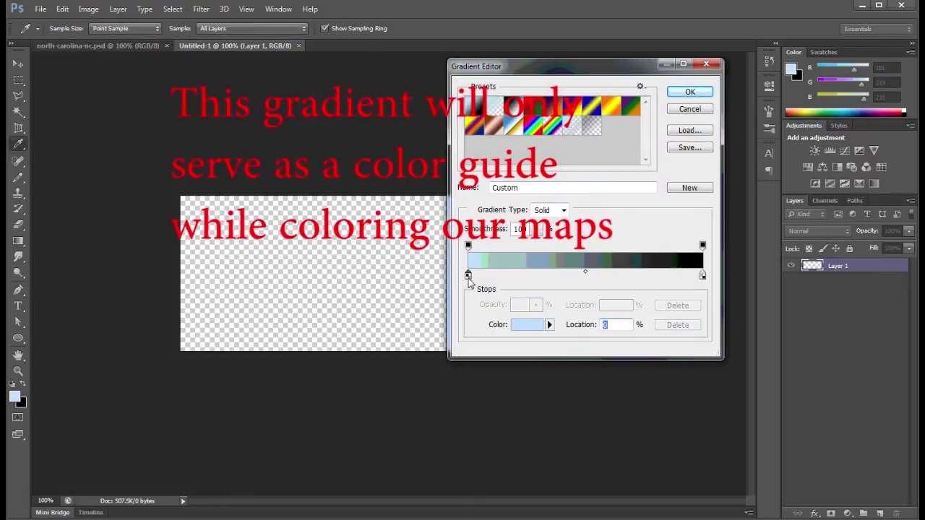
double_click(468, 276)
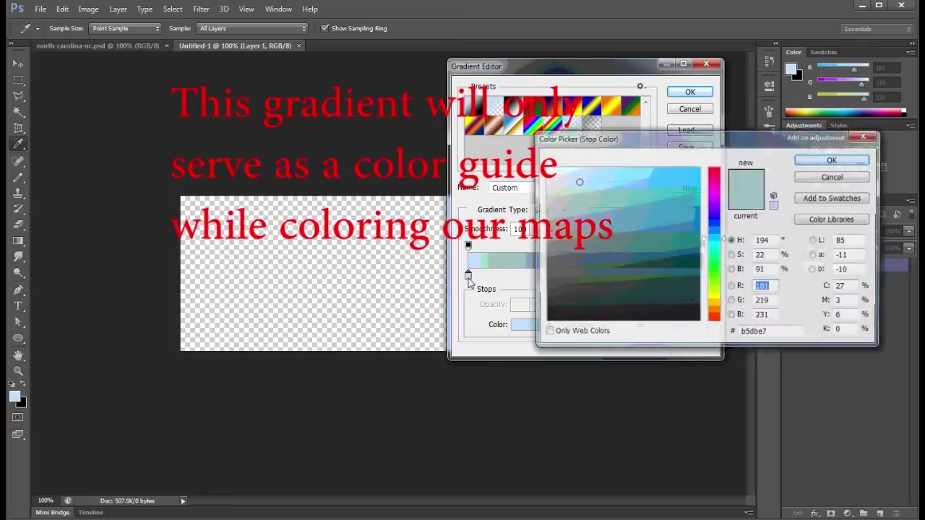
click(715, 298)
click(697, 169)
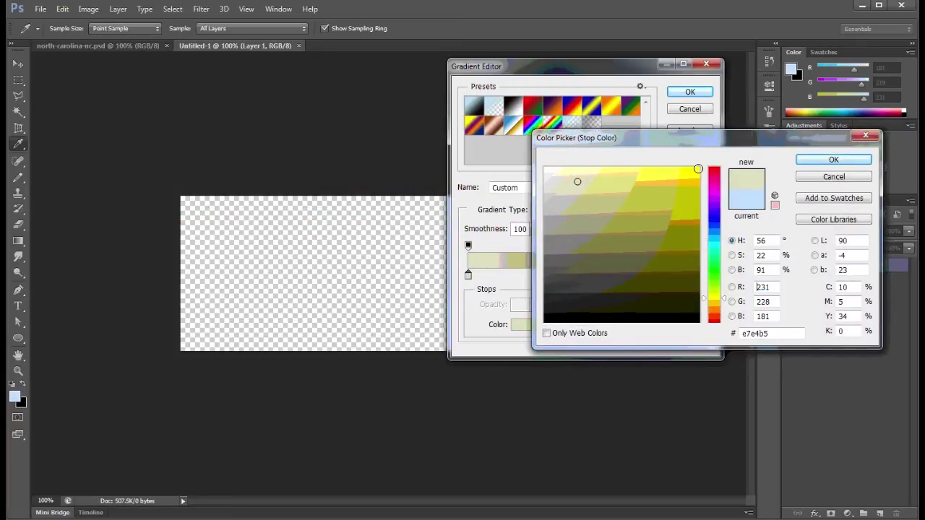
click(834, 160)
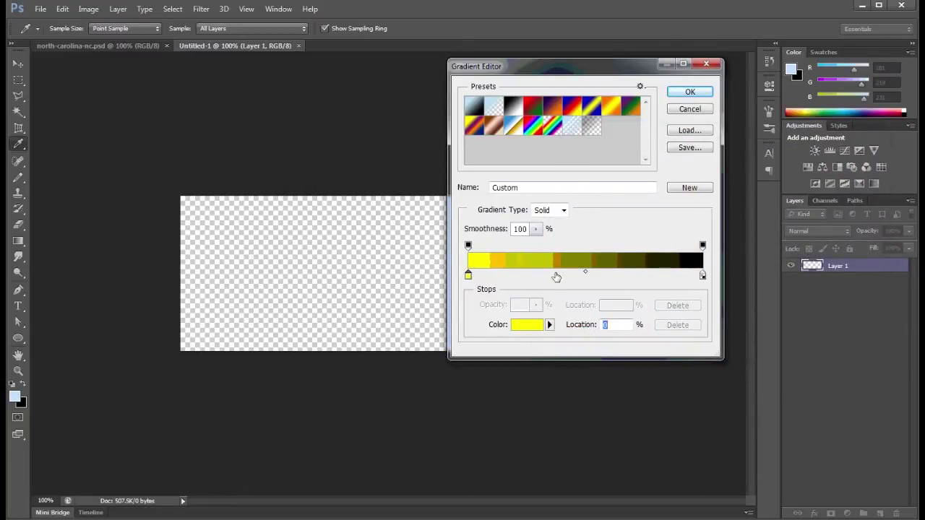
Step: Add a bright green colour stop near the start and accept the custom gradient
click(494, 275)
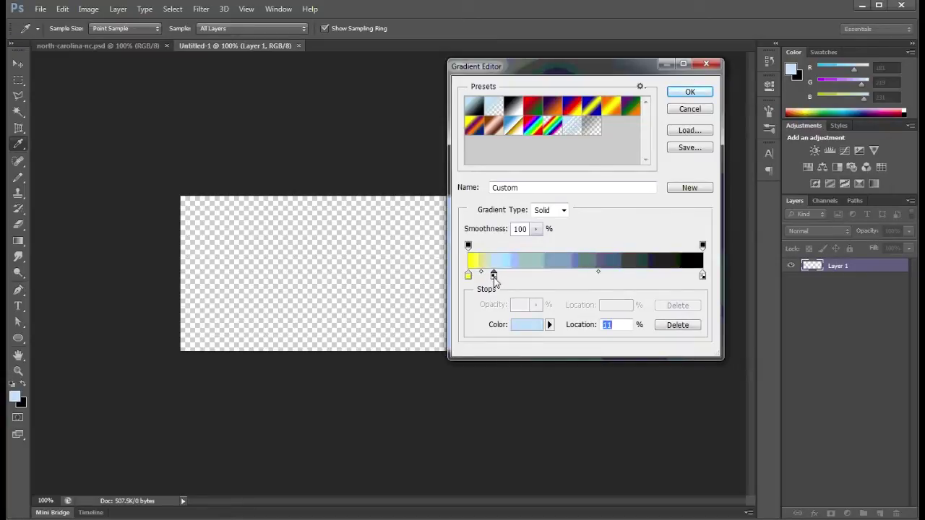
double_click(494, 277)
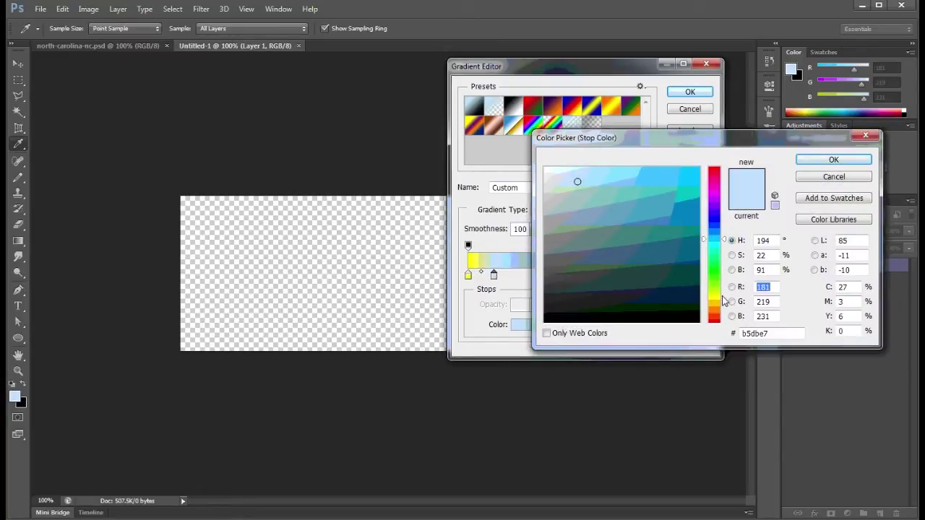
click(724, 247)
mouse_move(723, 247)
mouse_down()
mouse_move(725, 286)
mouse_move(727, 273)
mouse_up()
click(698, 168)
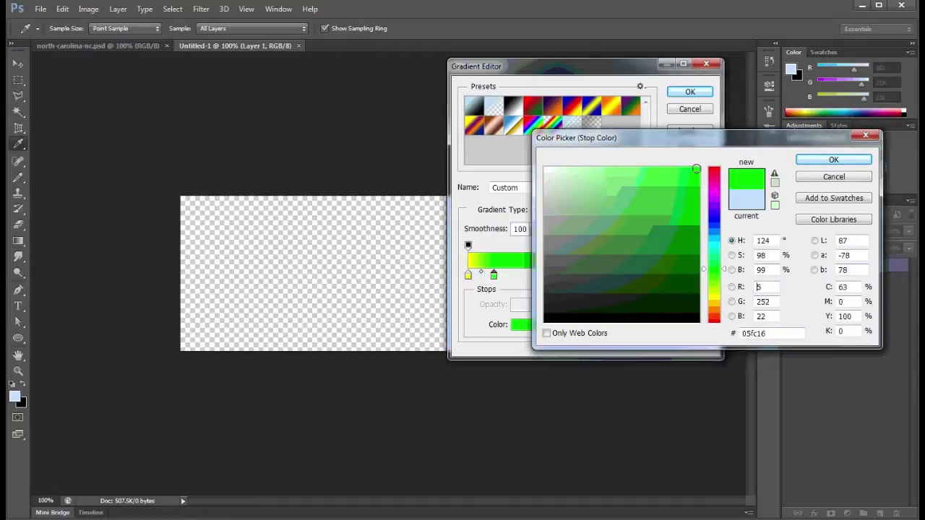
click(828, 160)
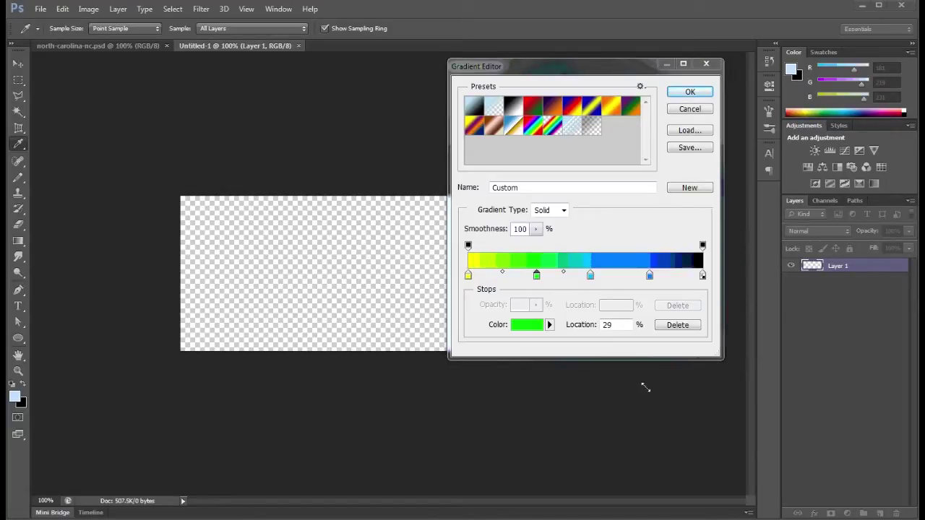
click(691, 93)
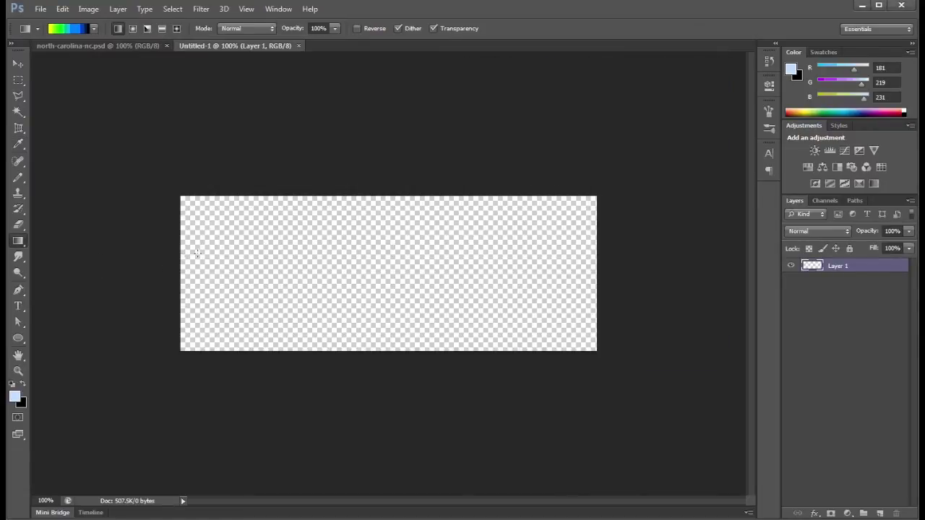
Step: Fill the Untitled-1 canvas left to right with the yellow-to-black gradient
drag(179, 266, 594, 269)
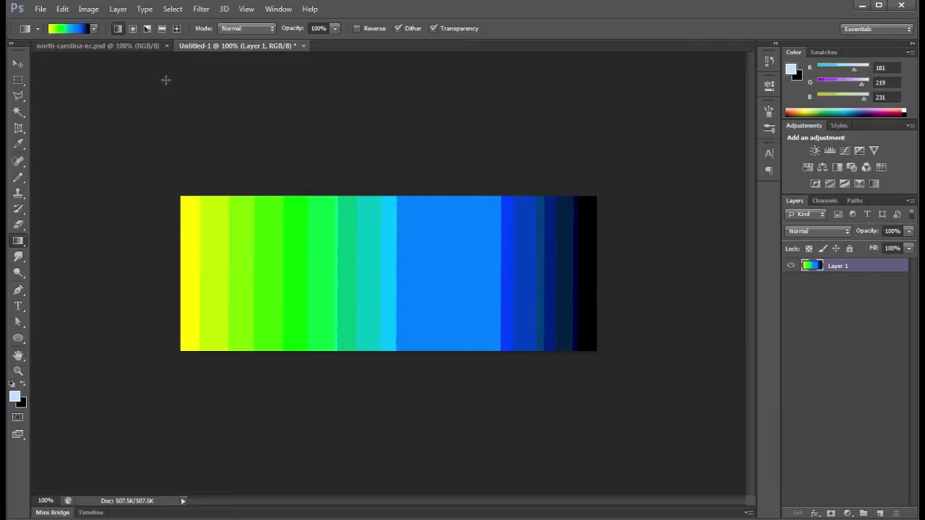
click(107, 47)
key(ctrl+Tab)
Step: Set the foreground colour to the canvas's yellow stripe and return to the north-carolina-nc.psd map
click(14, 395)
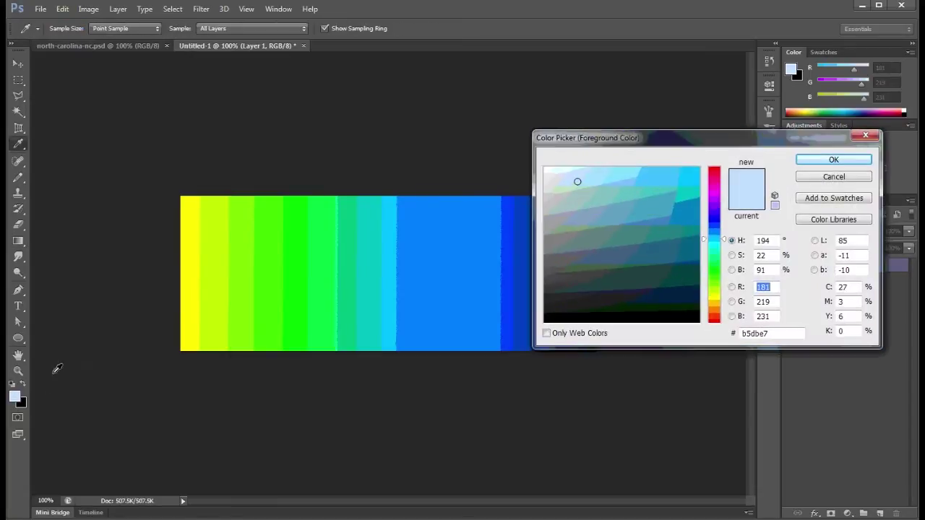
click(188, 272)
click(831, 160)
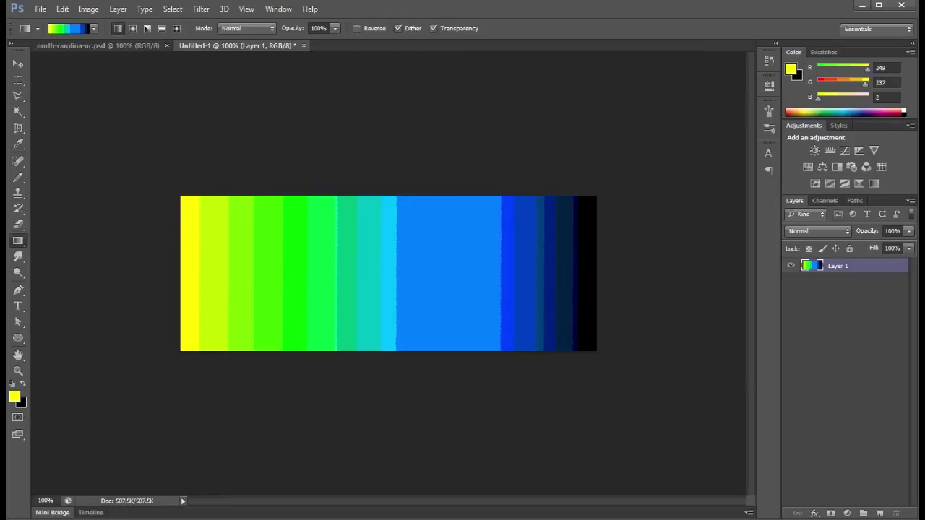
click(125, 45)
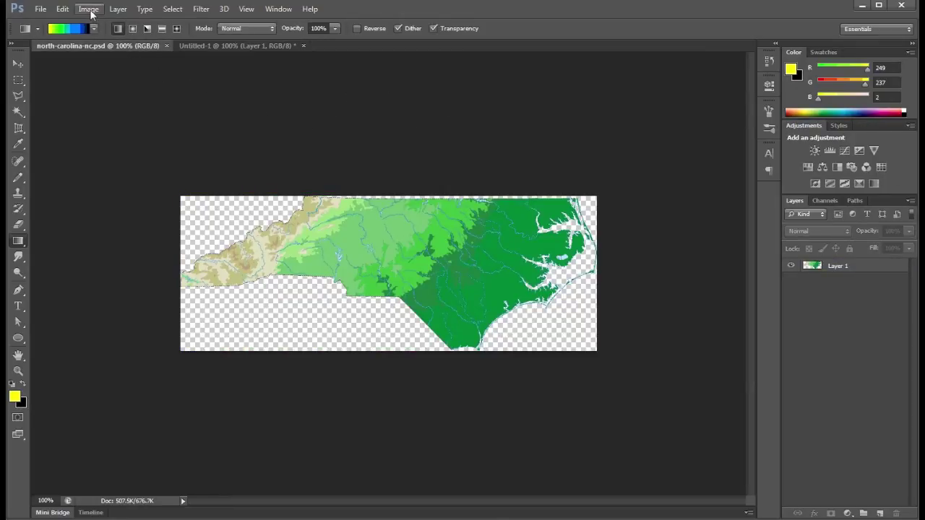
Step: Zoom into the map's western mountains at 500%
click(18, 371)
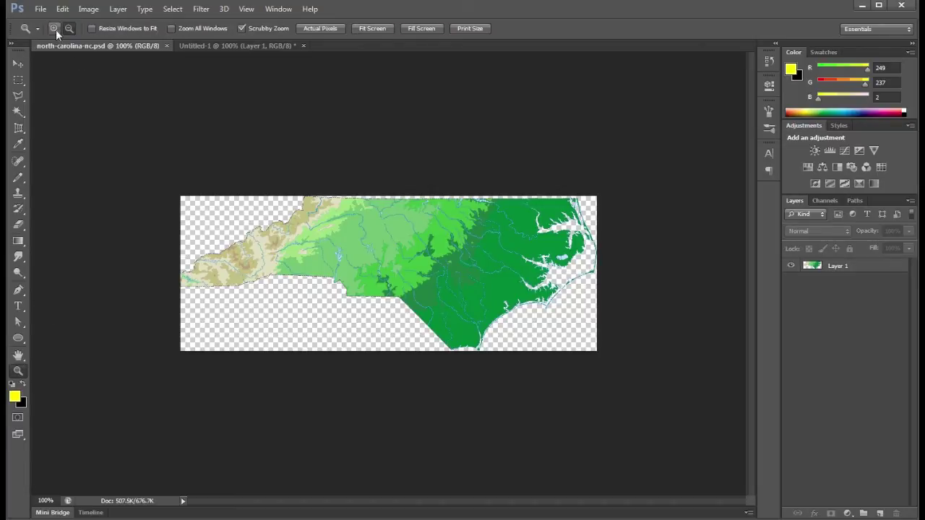
click(195, 252)
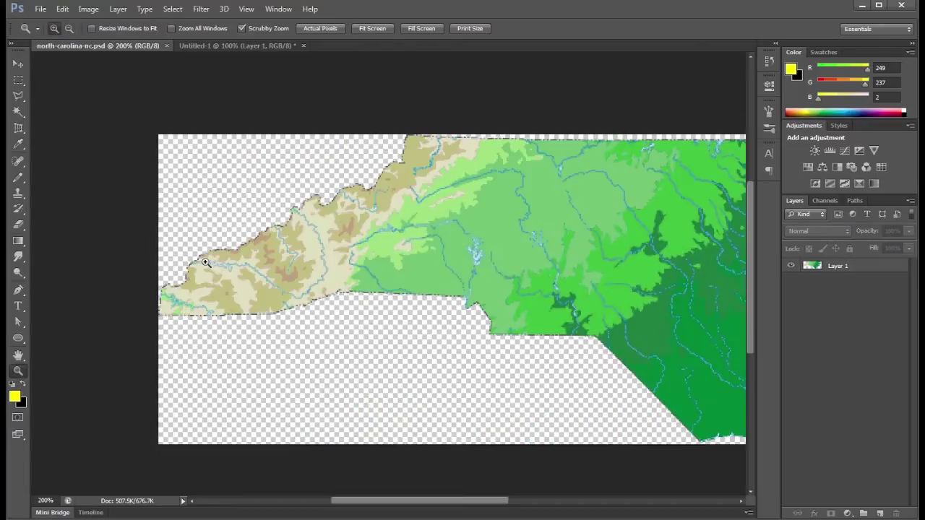
click(265, 260)
click(230, 284)
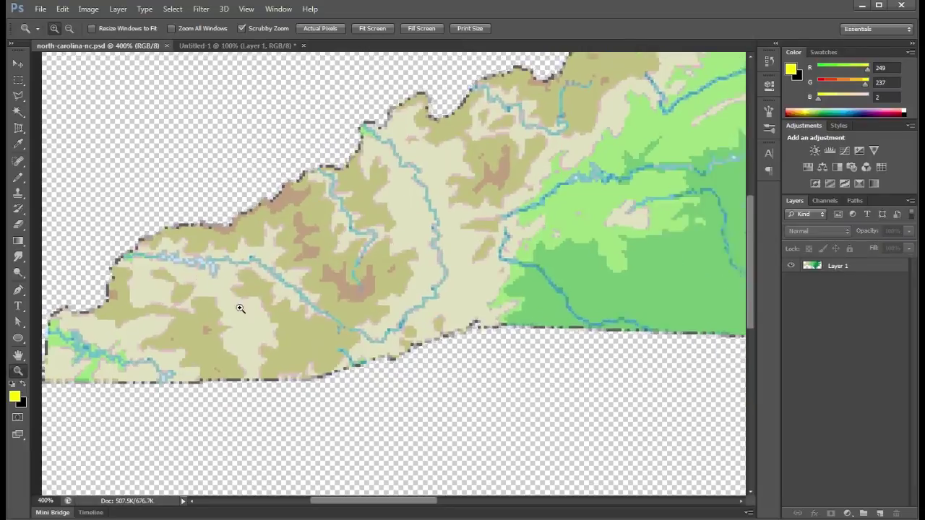
click(240, 309)
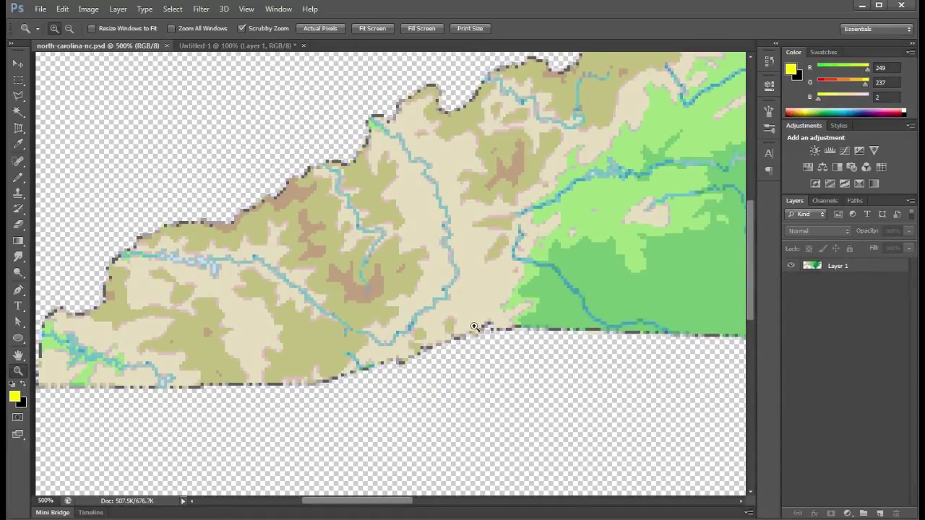
Step: Select Layer 1 and bring up the Replace Color adjustment
click(89, 9)
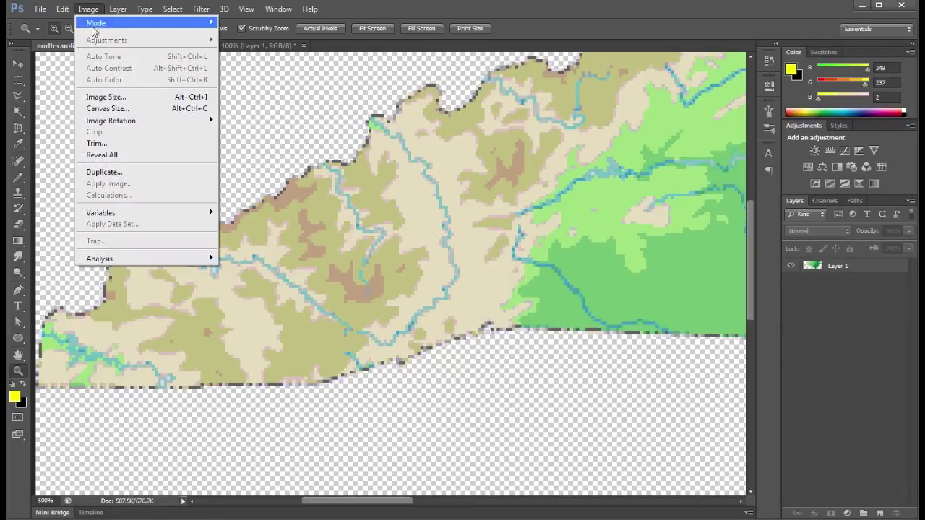
click(829, 268)
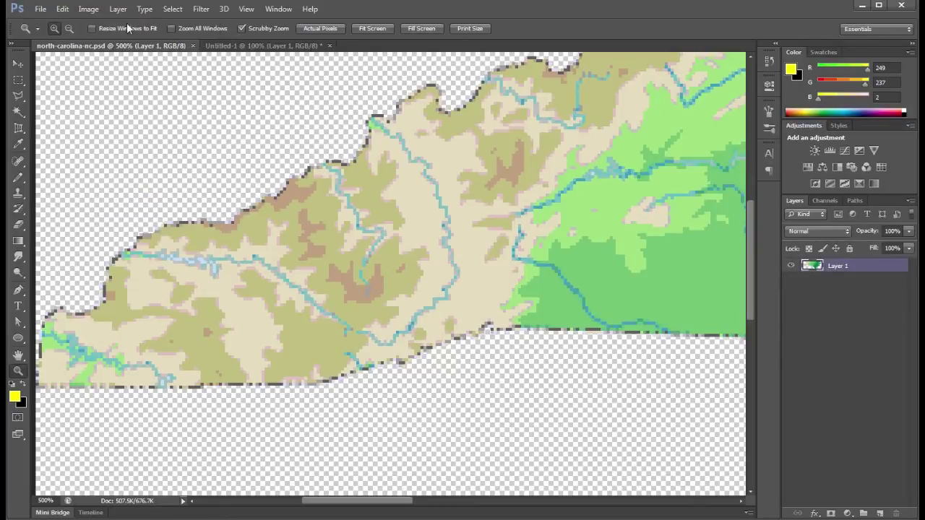
click(83, 10)
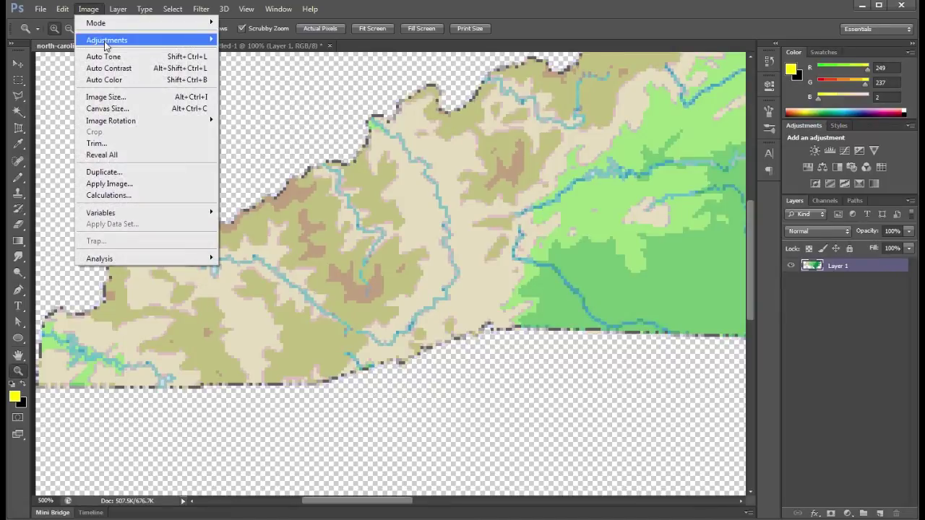
mouse_move(108, 42)
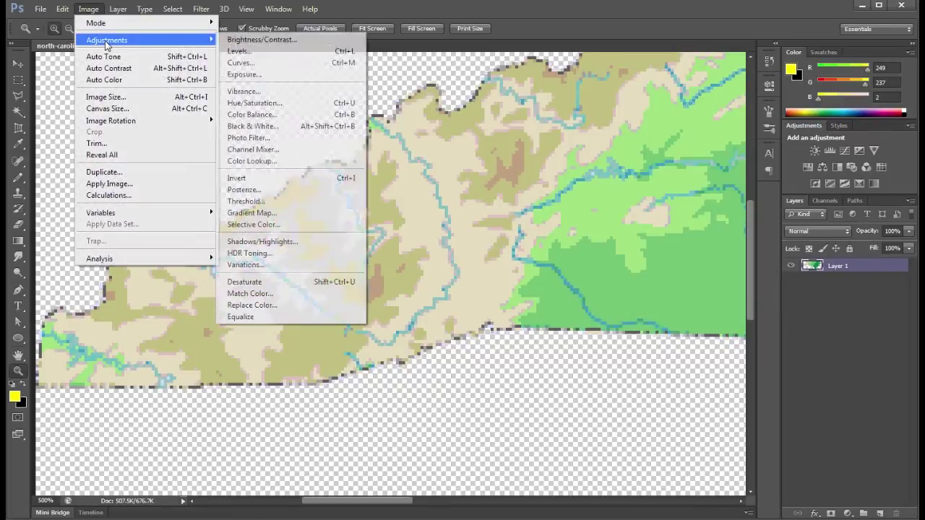
click(294, 305)
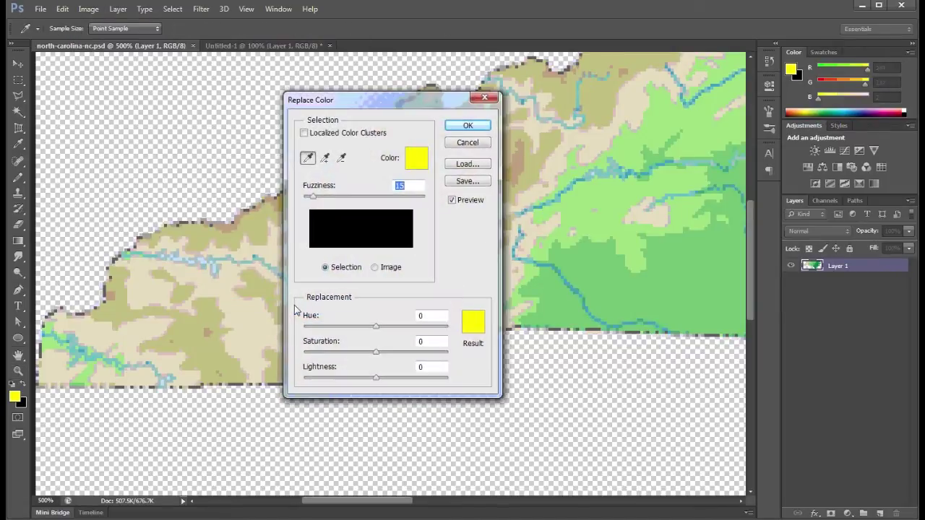
Step: Sample the river teal in Replace Color and set its replacement colour to black
click(223, 255)
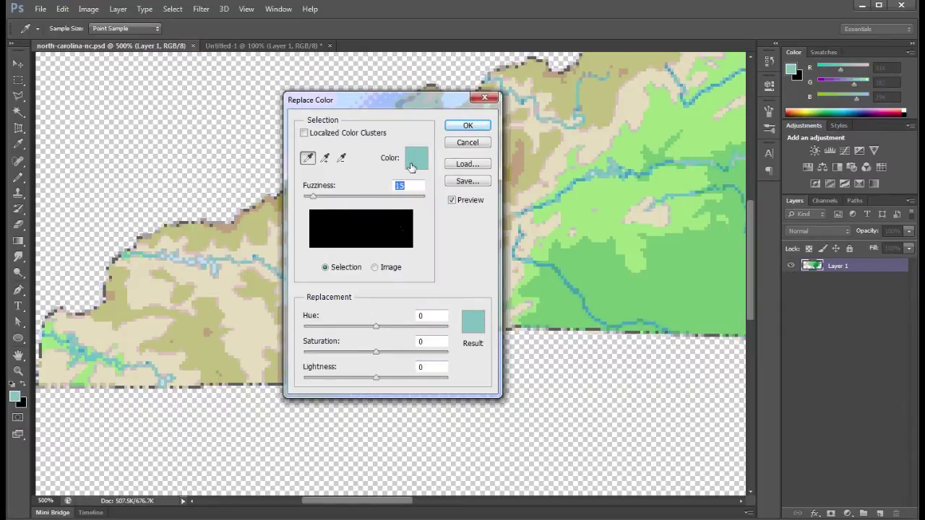
click(473, 325)
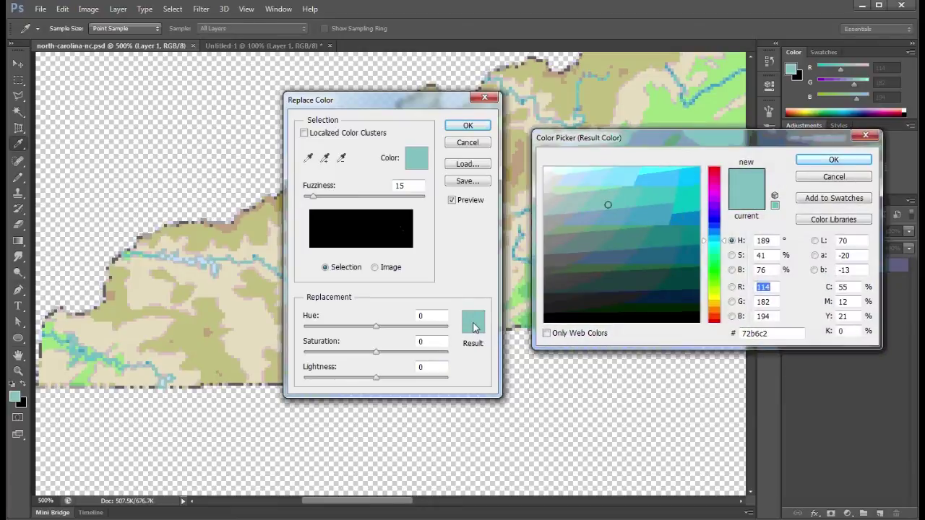
click(23, 402)
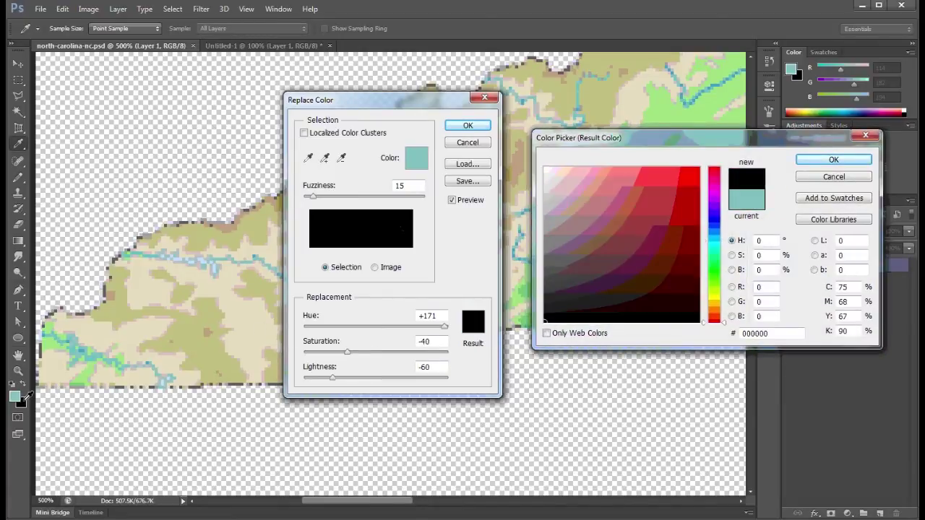
click(844, 165)
drag(380, 102, 610, 147)
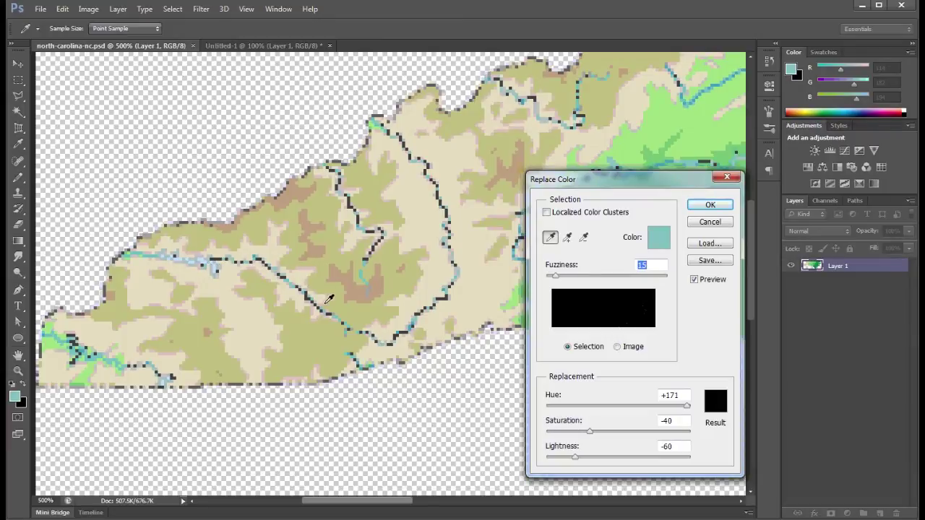
Step: Add the other river blues, the northern border and the teal lines to the replaced colours
click(567, 239)
click(460, 272)
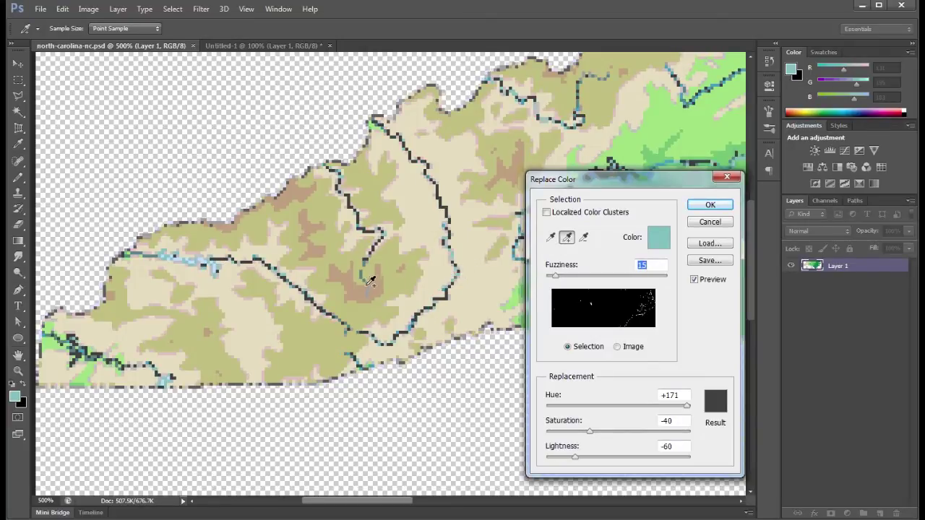
click(210, 260)
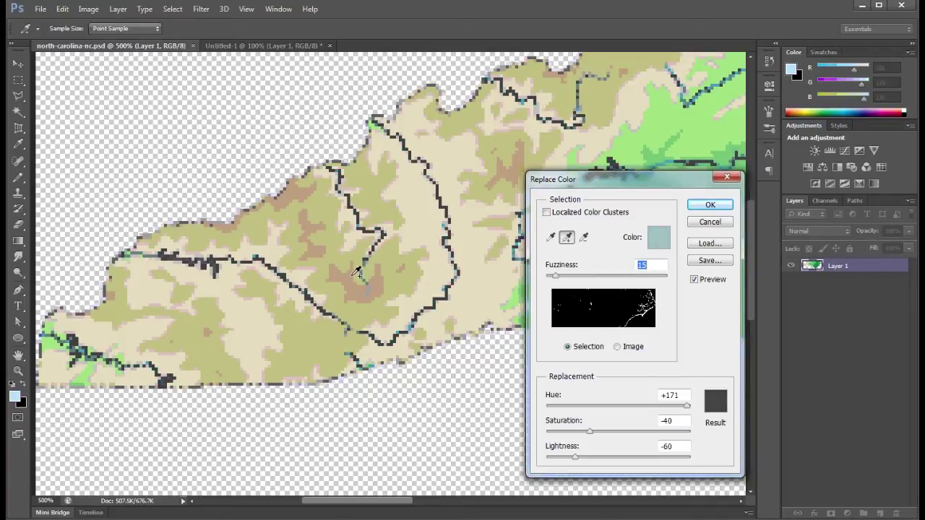
click(410, 328)
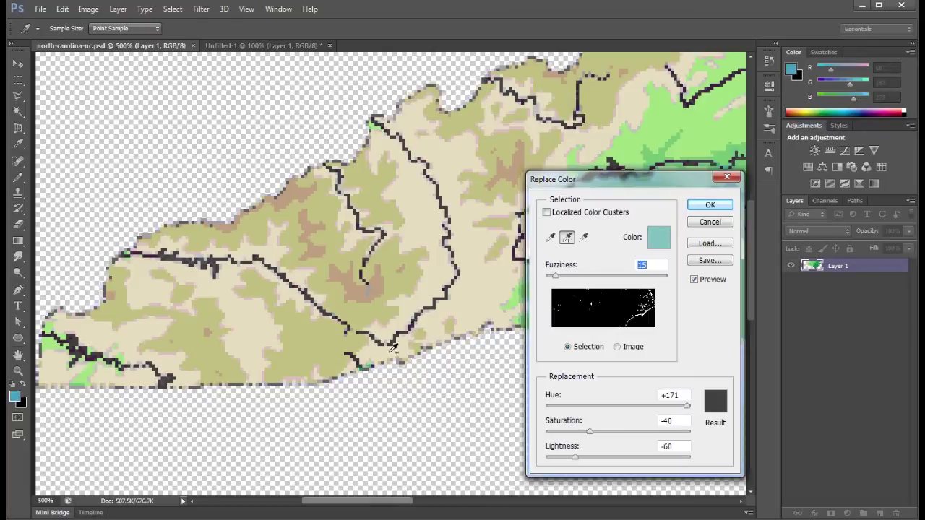
click(371, 285)
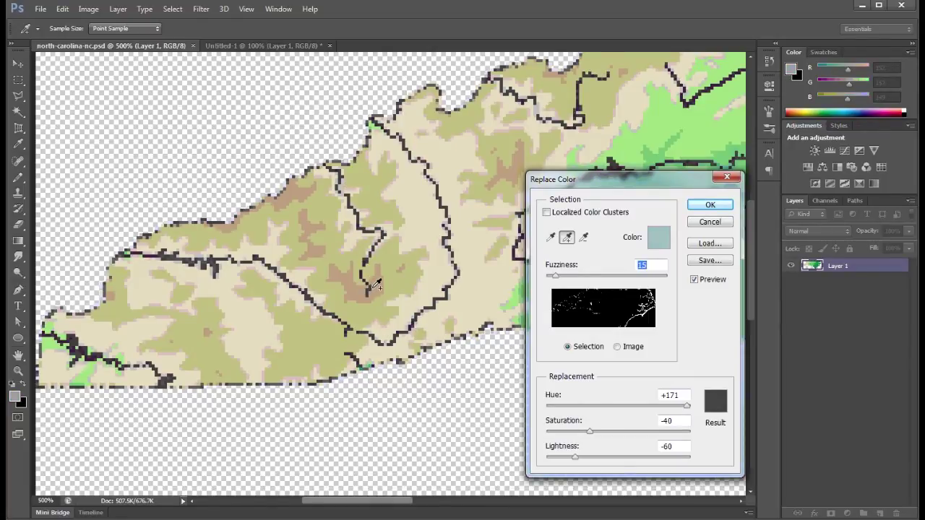
drag(589, 182, 227, 217)
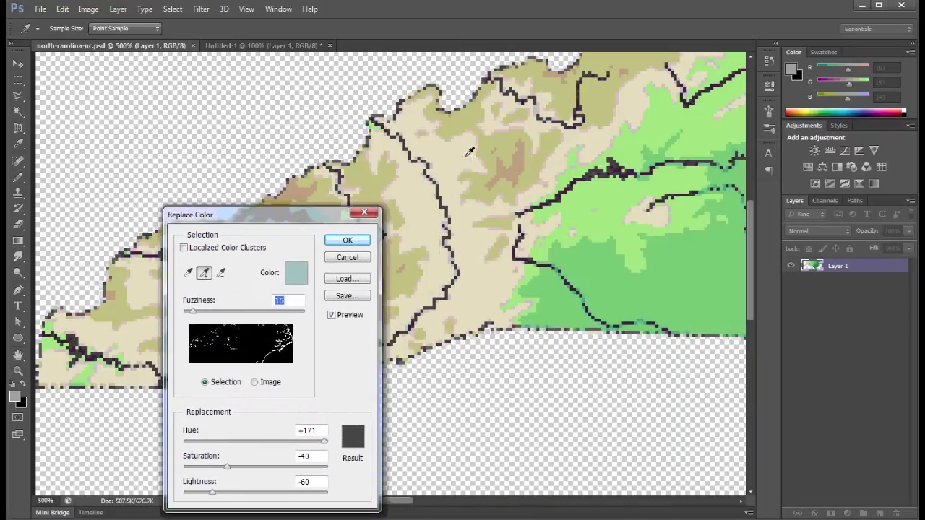
click(537, 110)
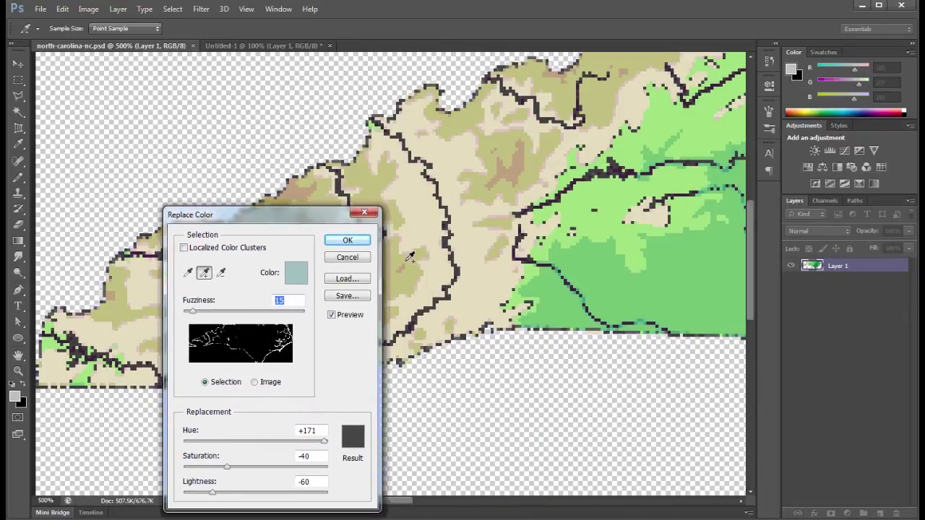
drag(305, 221, 307, 170)
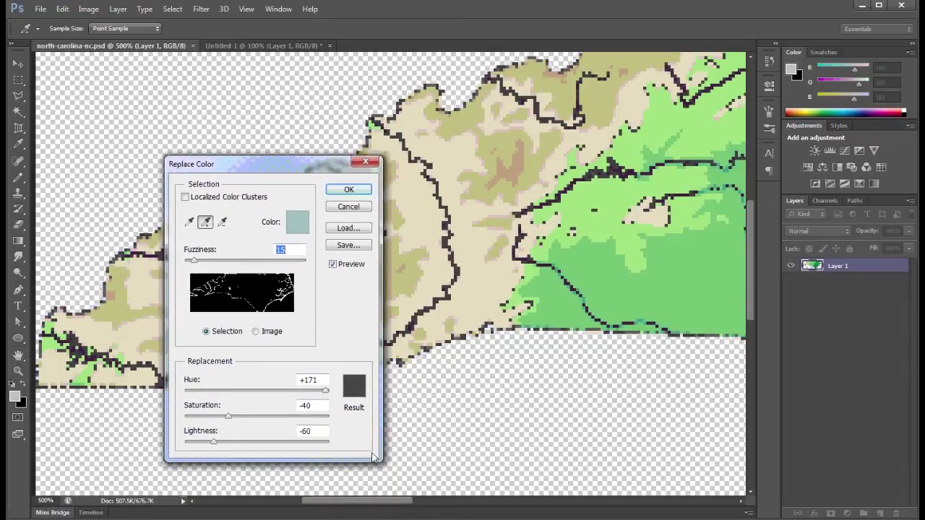
drag(367, 506, 436, 506)
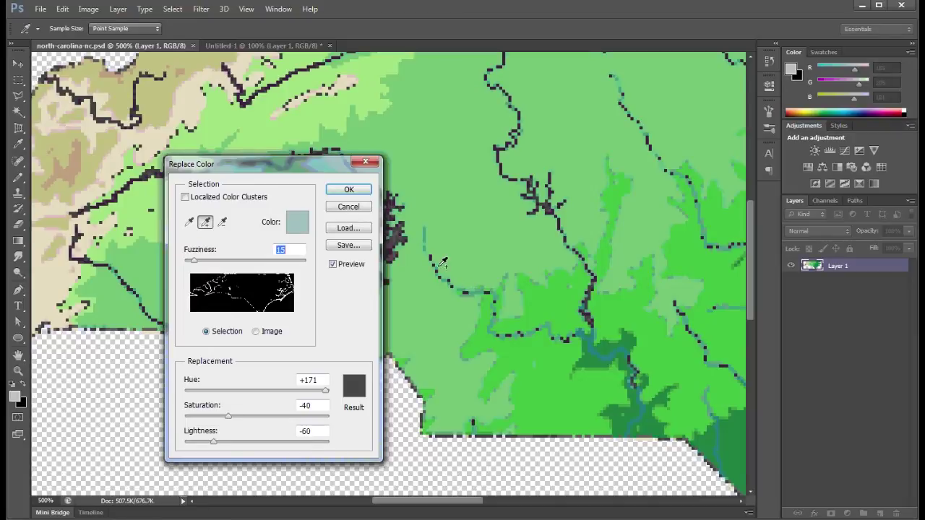
click(426, 232)
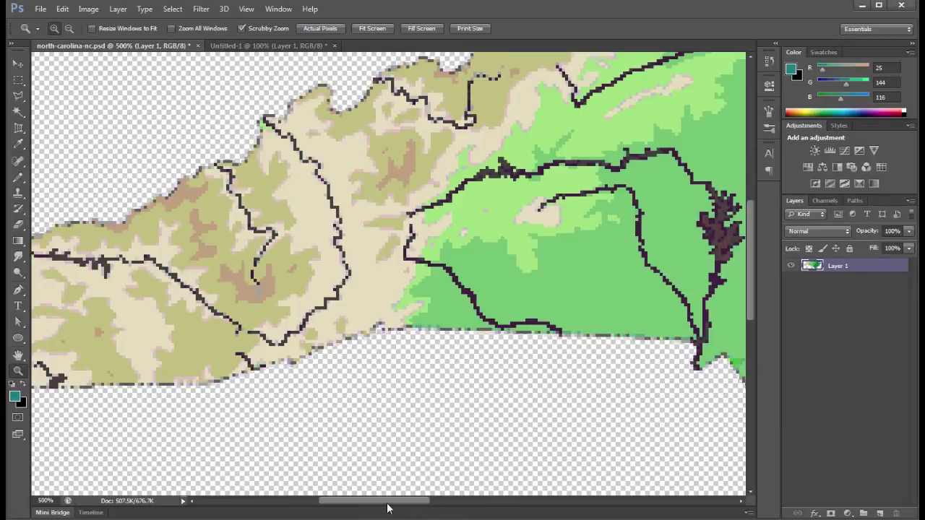
drag(387, 508, 359, 517)
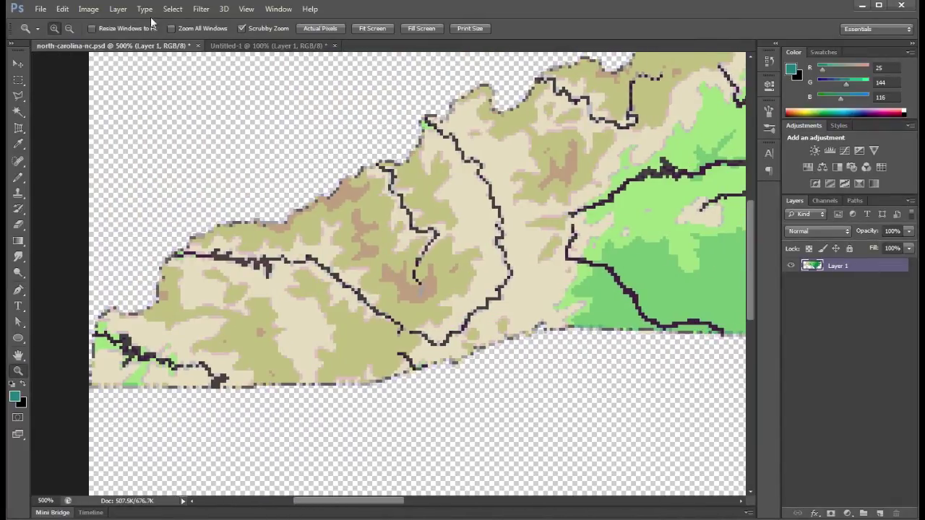
Step: Sample the tan terrain in Replace Color, then cancel without applying any change
click(89, 10)
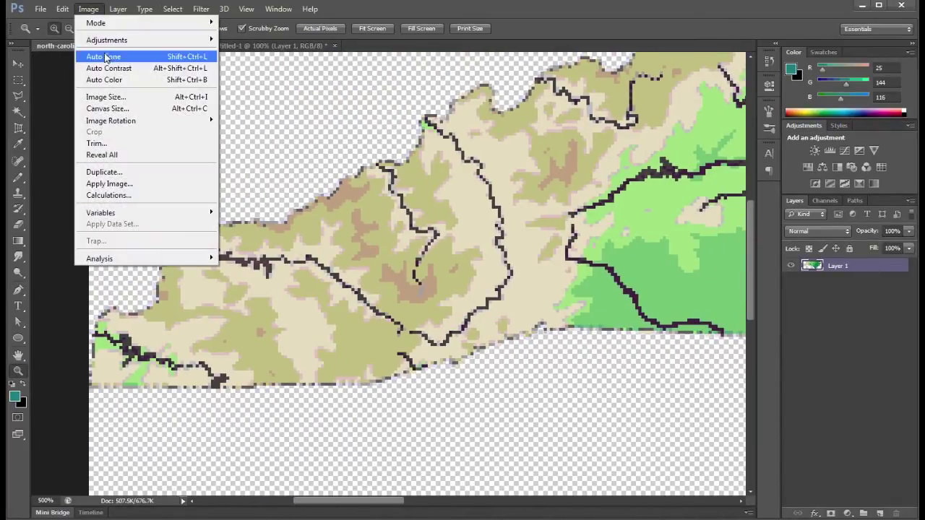
mouse_move(194, 40)
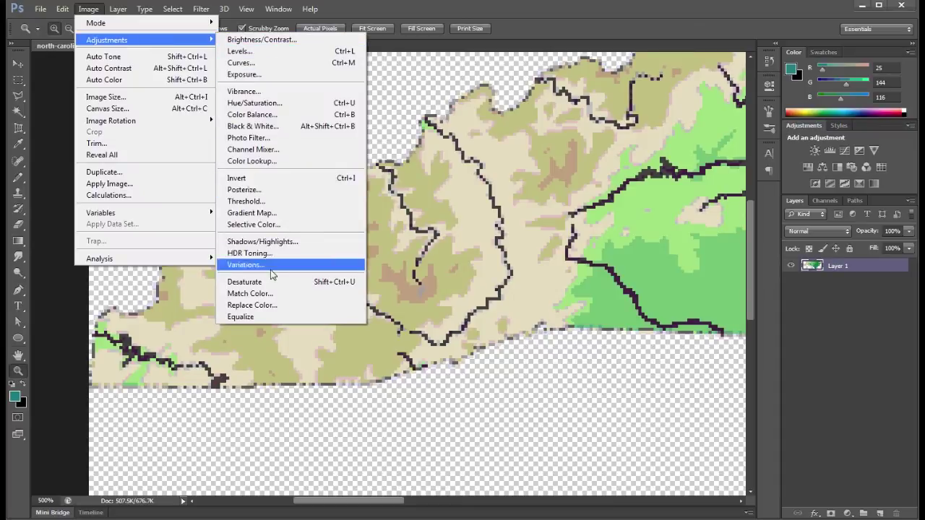
click(272, 305)
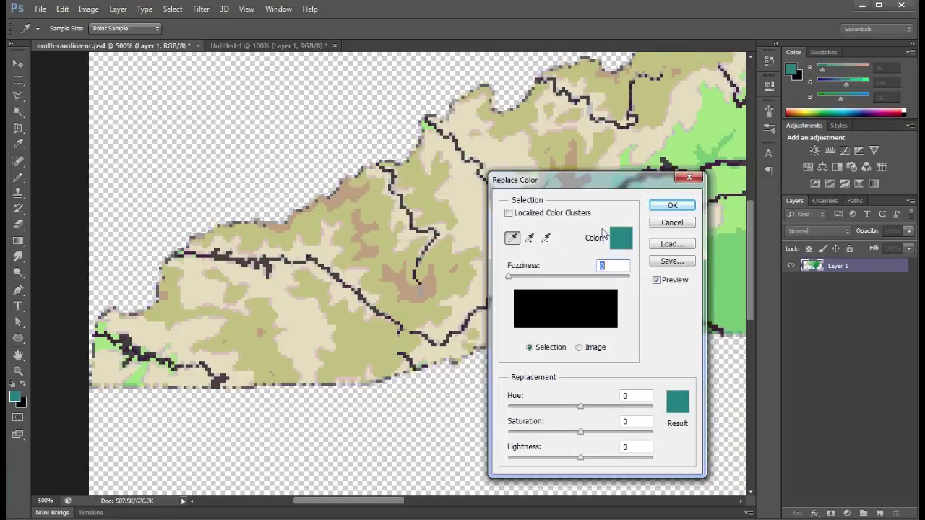
click(375, 245)
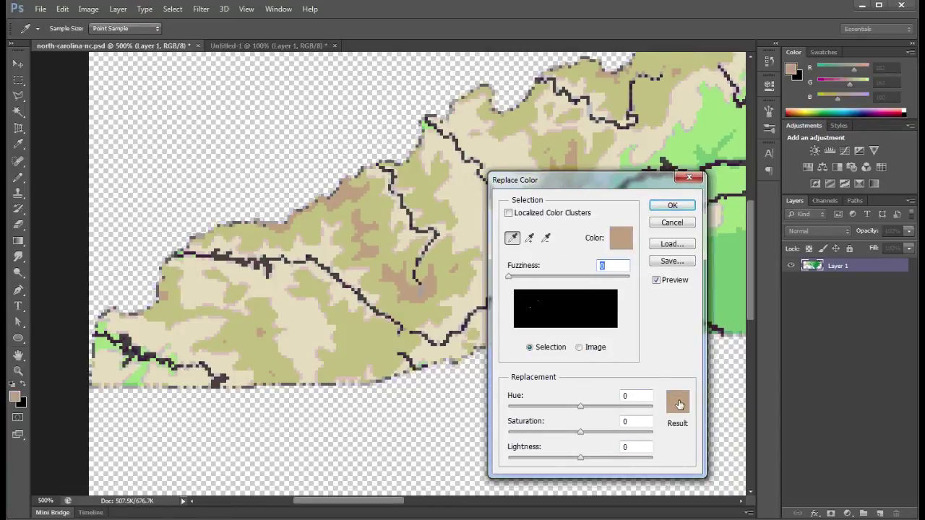
click(679, 403)
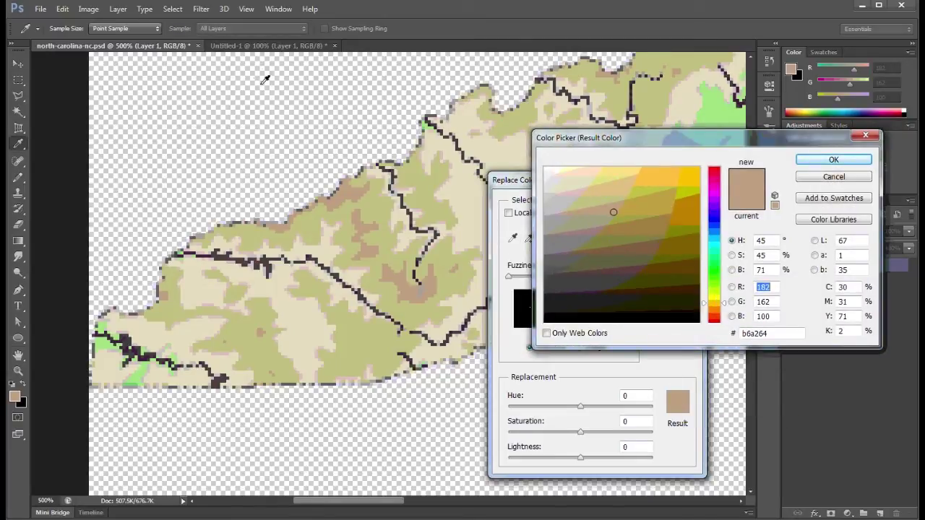
click(844, 178)
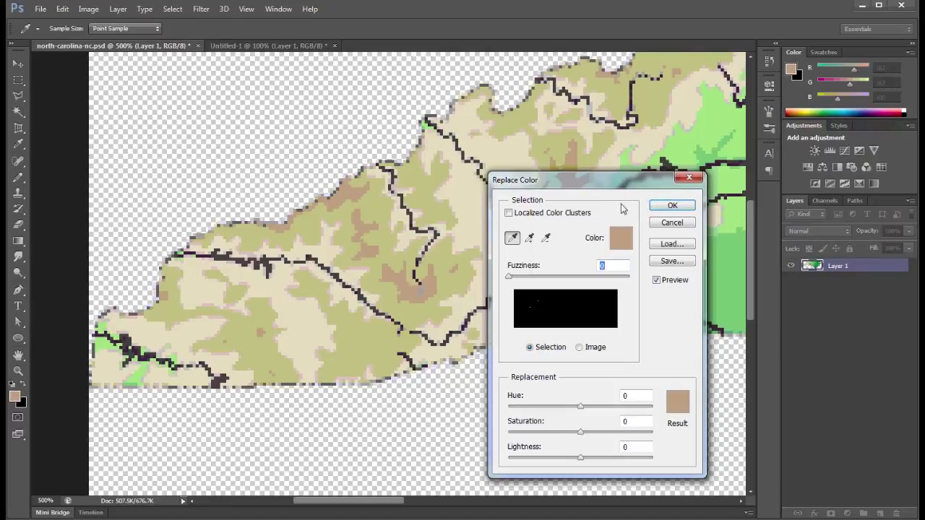
click(686, 225)
Step: Set the foreground to the yellow band (faed02) from Untitled-1, then return to the map
key(z)
click(288, 46)
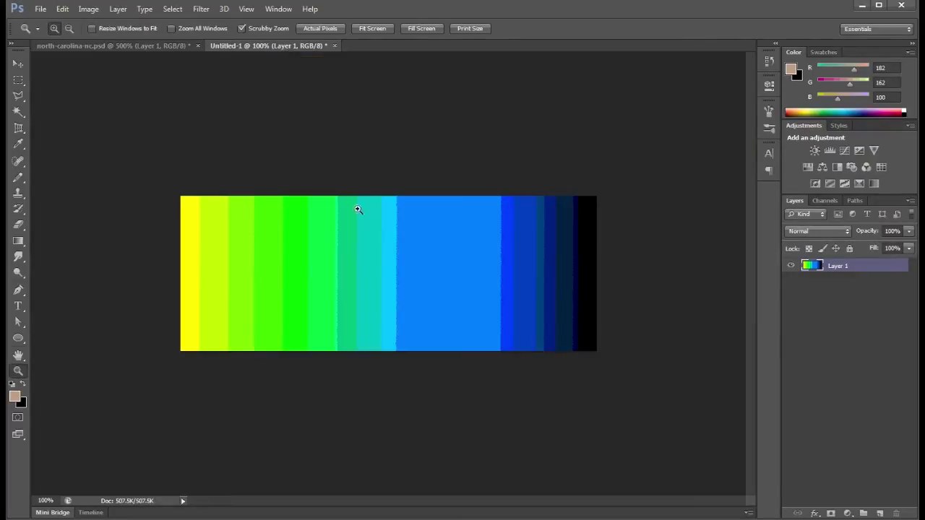
click(15, 398)
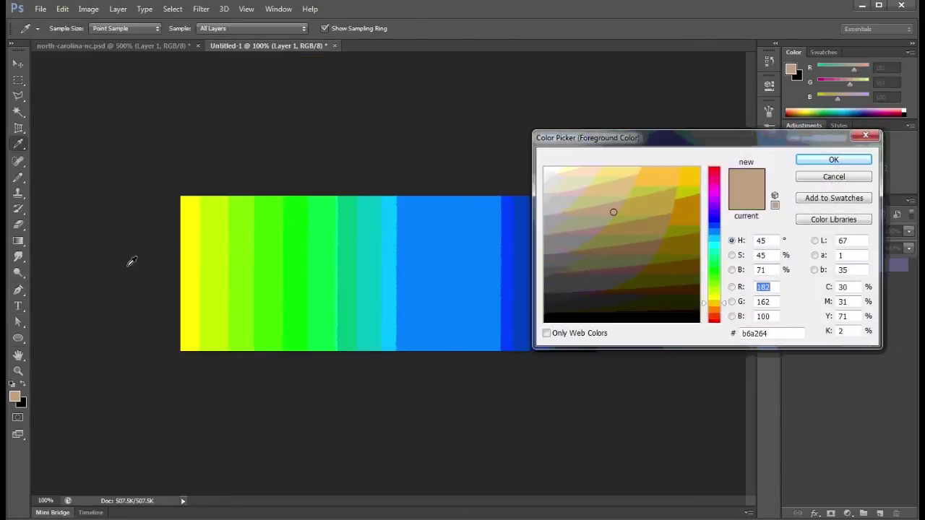
click(191, 236)
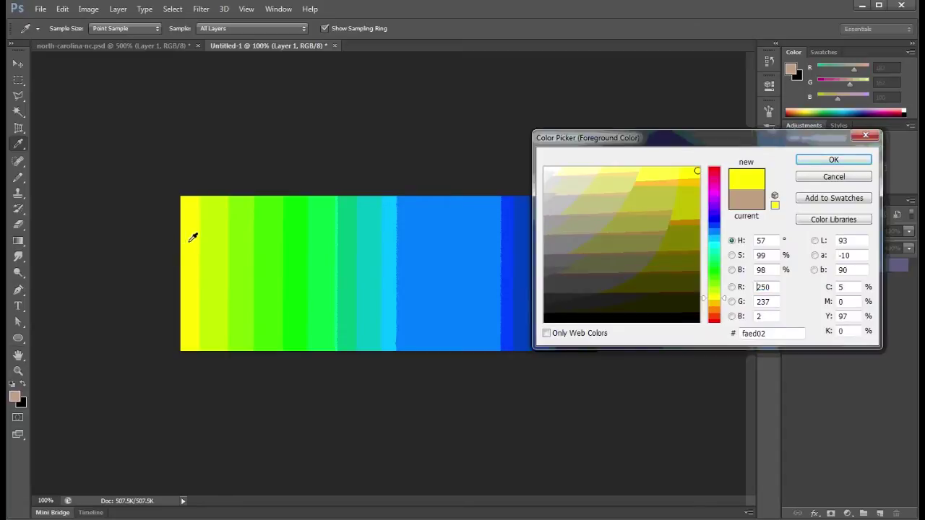
click(833, 160)
click(138, 46)
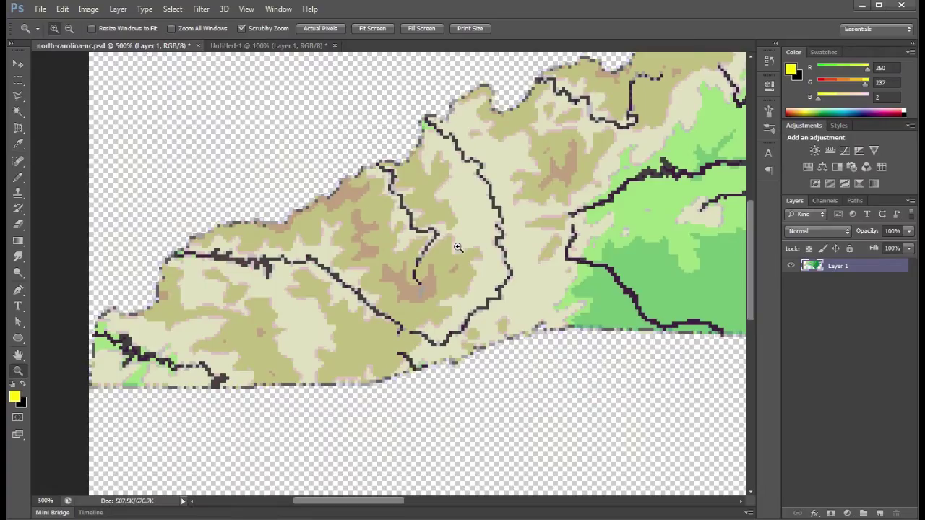
click(89, 13)
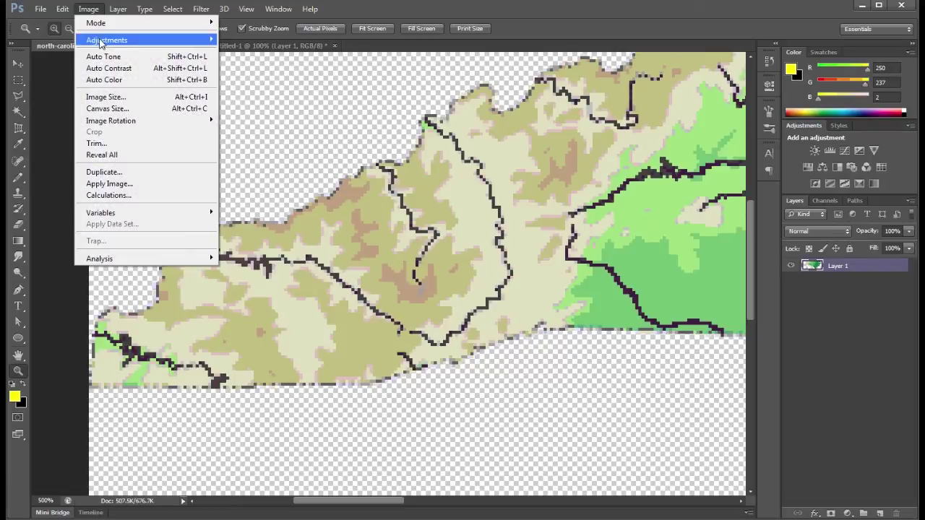
Step: In Replace Color, pick the map's tan terrain colour as the colour to replace
mouse_move(105, 42)
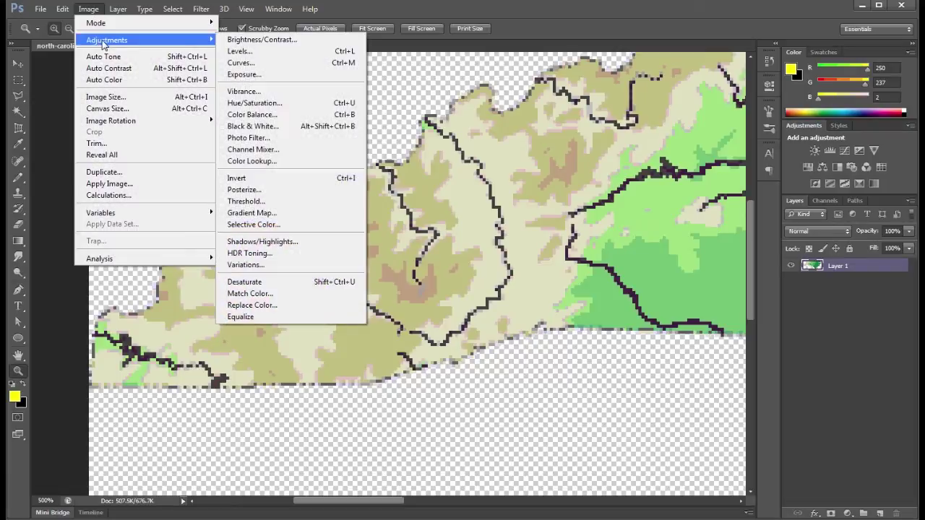
click(273, 306)
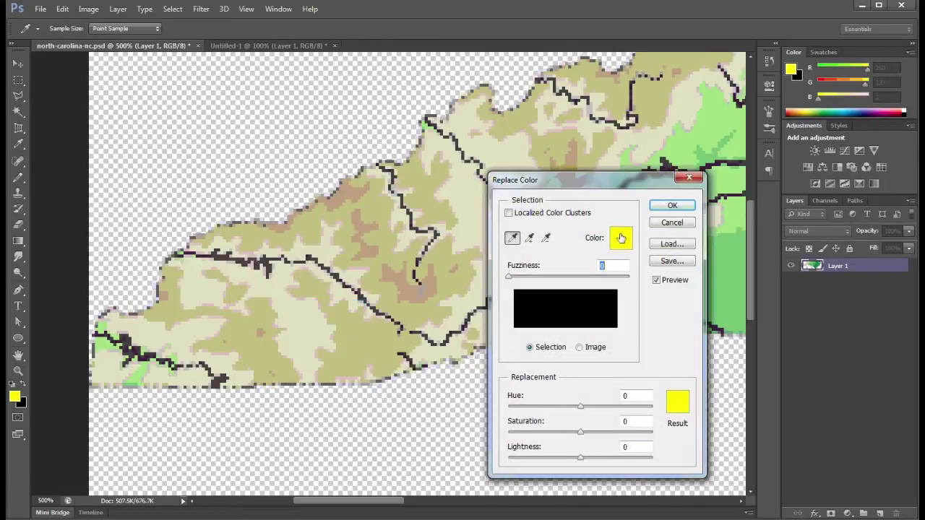
click(622, 243)
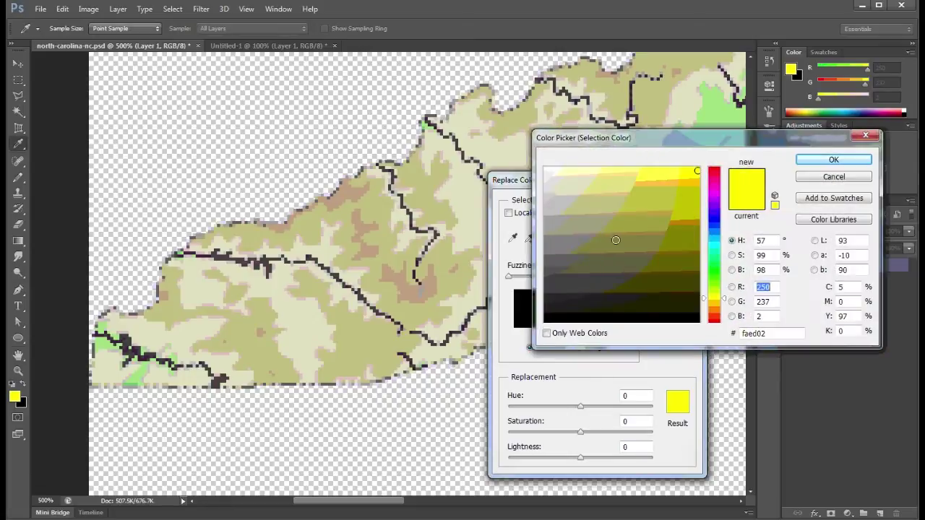
click(374, 245)
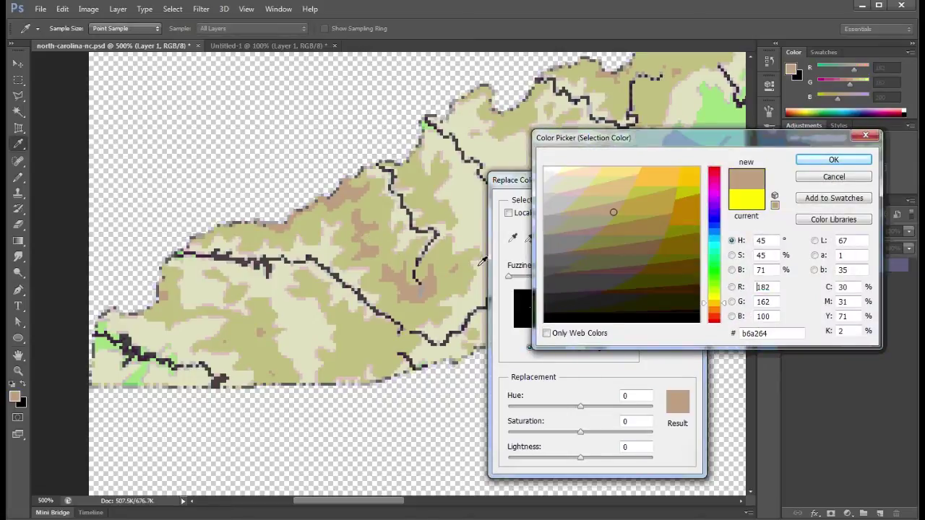
click(817, 162)
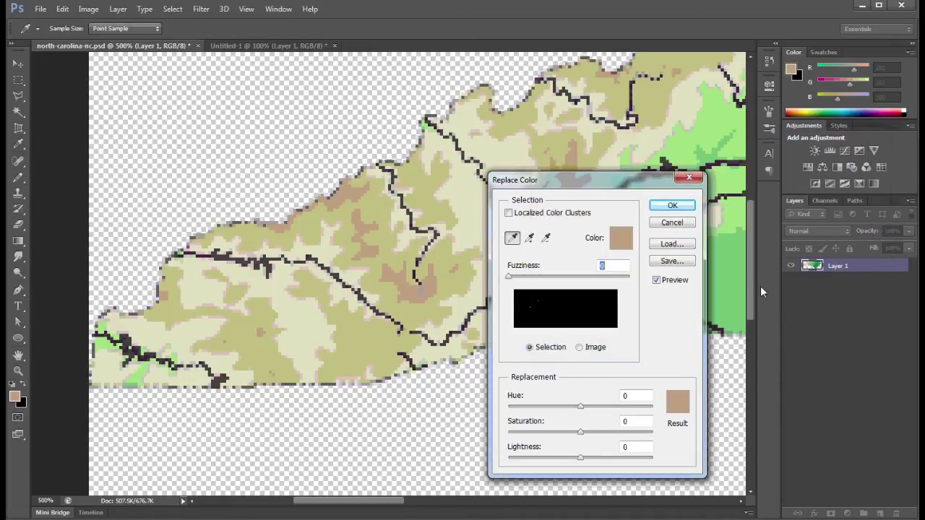
Step: Replace the tan with bright yellow (Hue +14, Saturation +62, Lightness -5) and apply it
click(678, 402)
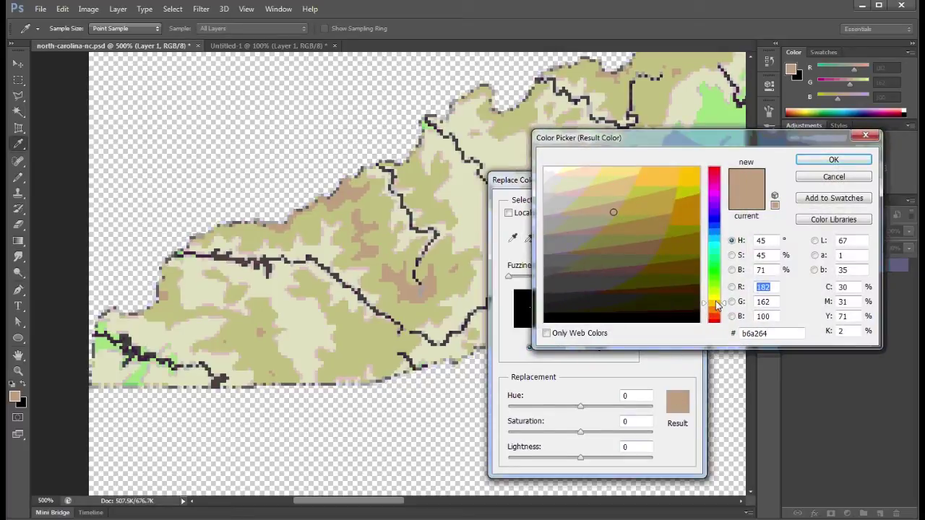
drag(719, 302, 716, 300)
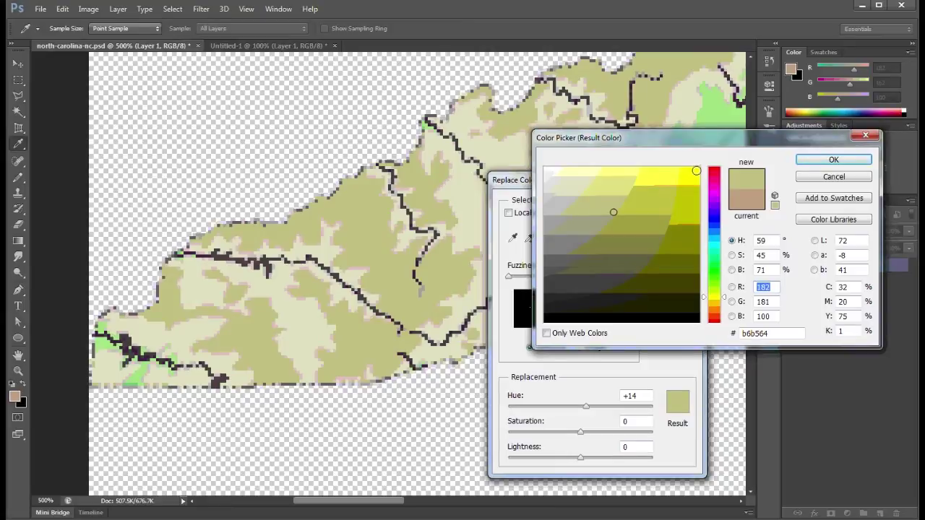
click(696, 169)
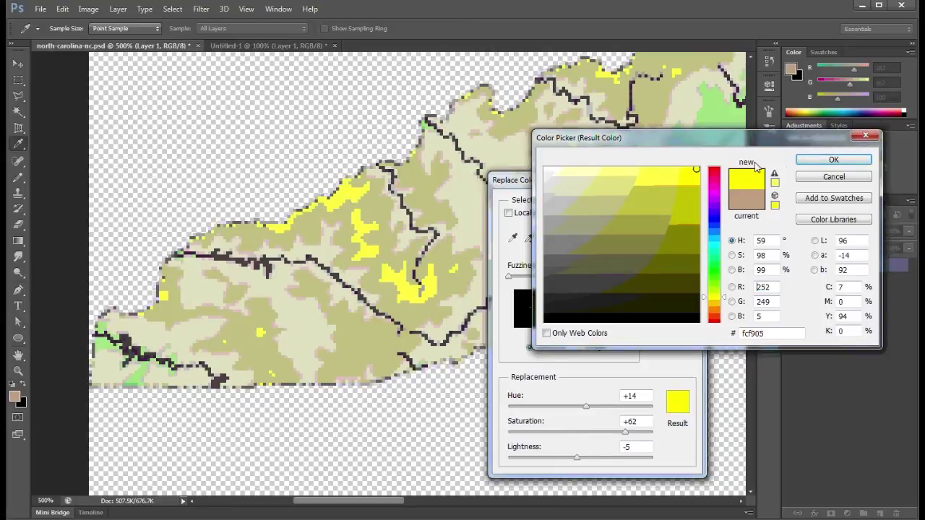
click(815, 166)
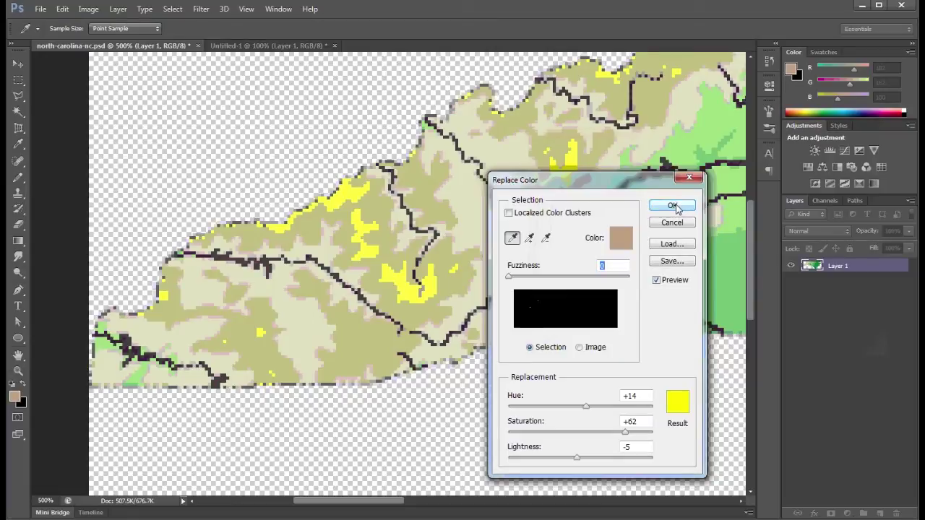
drag(588, 184, 325, 163)
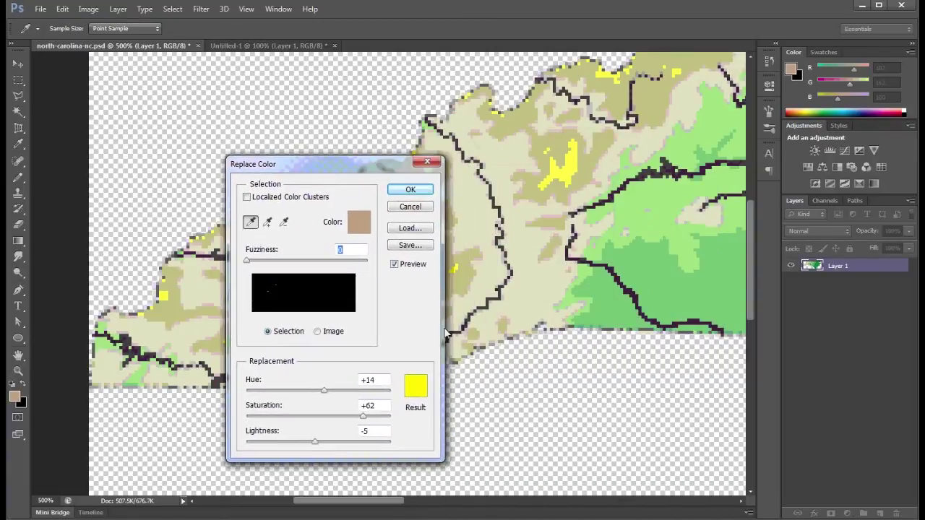
drag(372, 508, 410, 508)
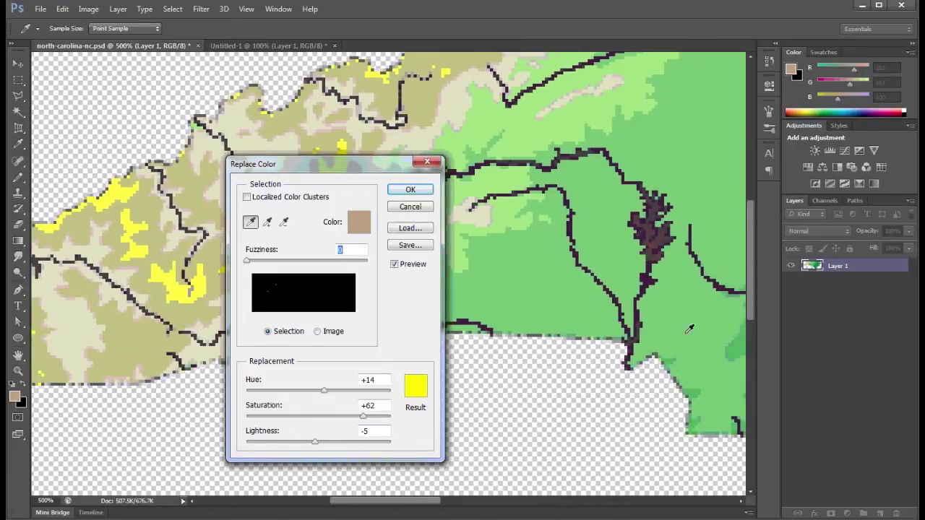
mouse_move(748, 307)
mouse_down()
mouse_move(747, 240)
mouse_move(750, 302)
mouse_up()
drag(309, 169, 526, 159)
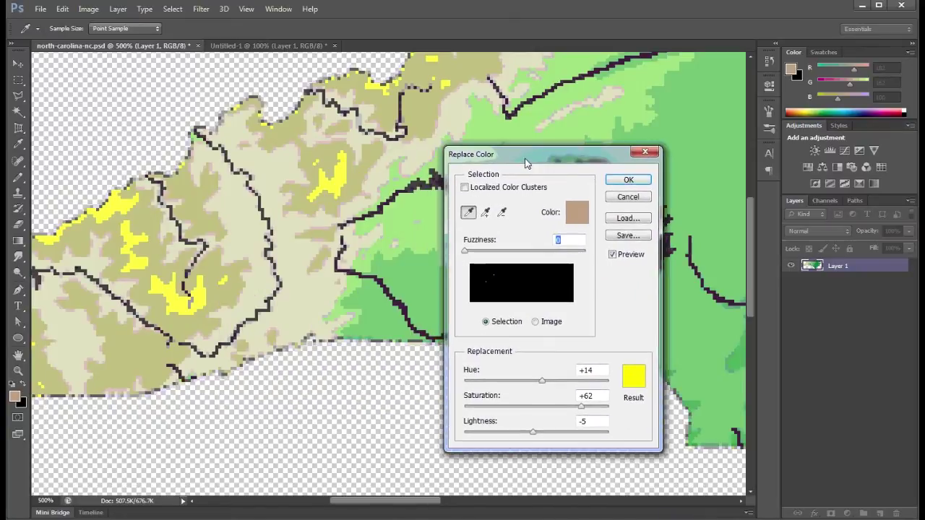
click(626, 181)
Step: Reopen Replace Color and pick the beige terrain colour to replace
click(88, 9)
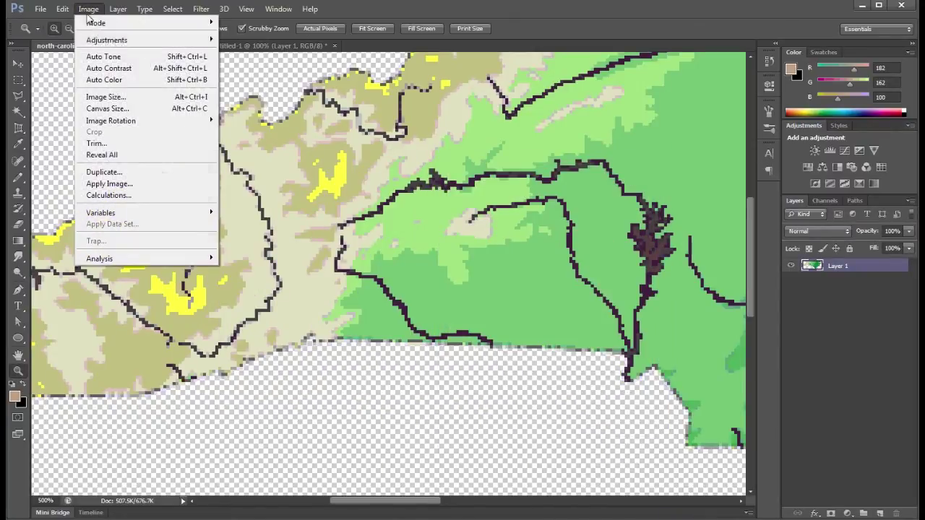
mouse_move(102, 40)
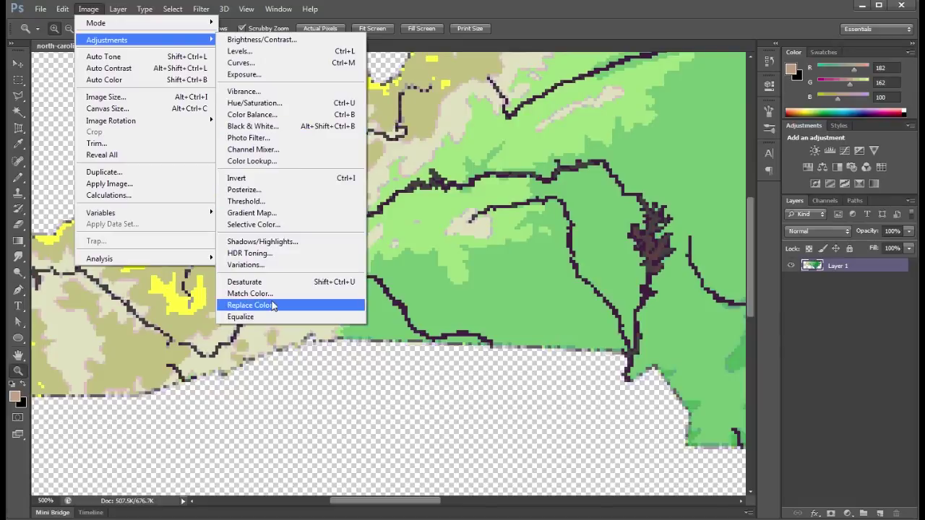
click(249, 305)
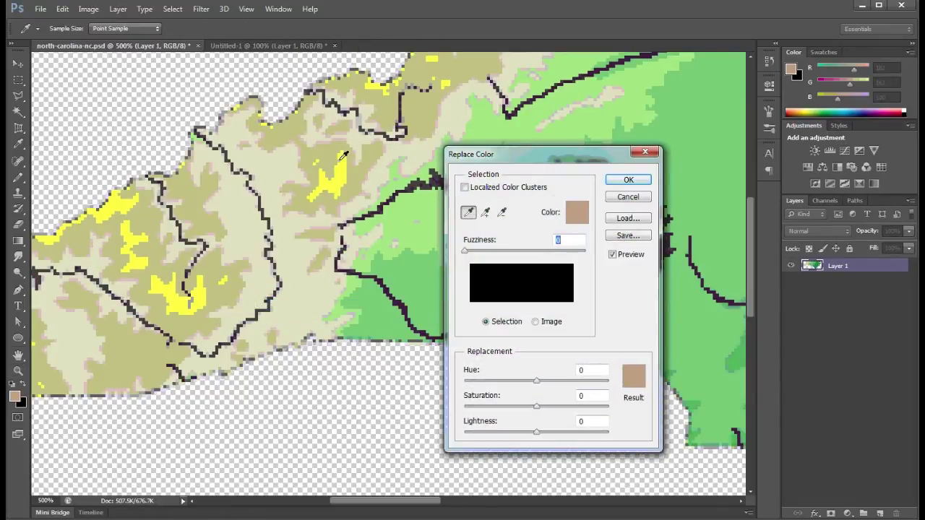
click(577, 212)
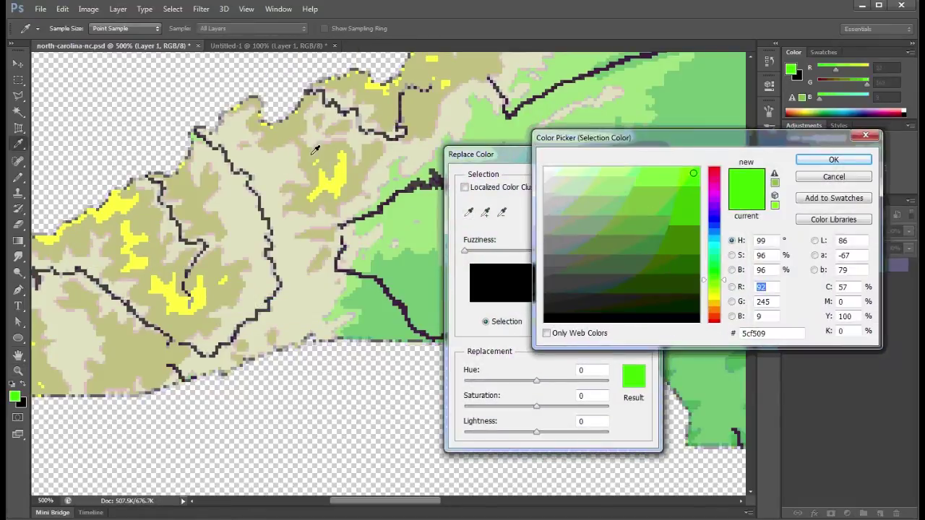
click(315, 150)
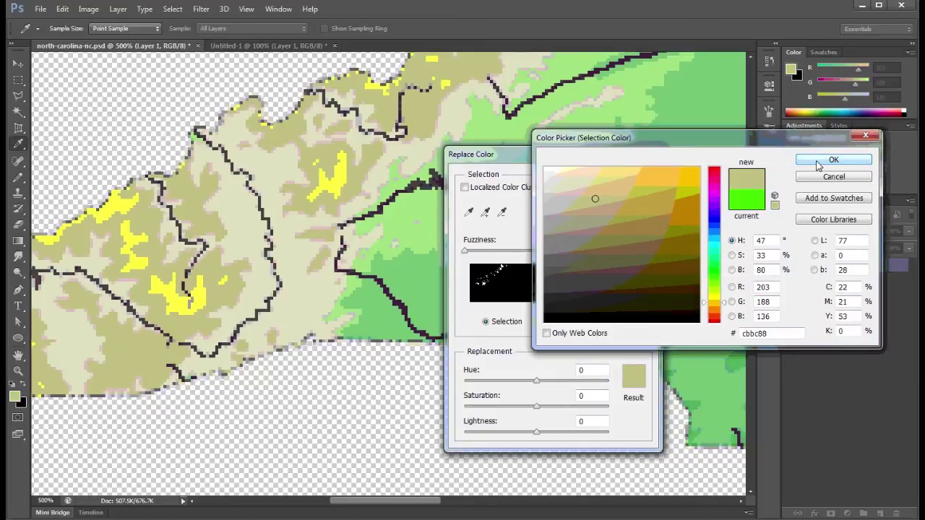
click(819, 164)
Step: Make the beige's replacement bright green (Hue +65, Saturation +58, Lightness -17)
click(634, 377)
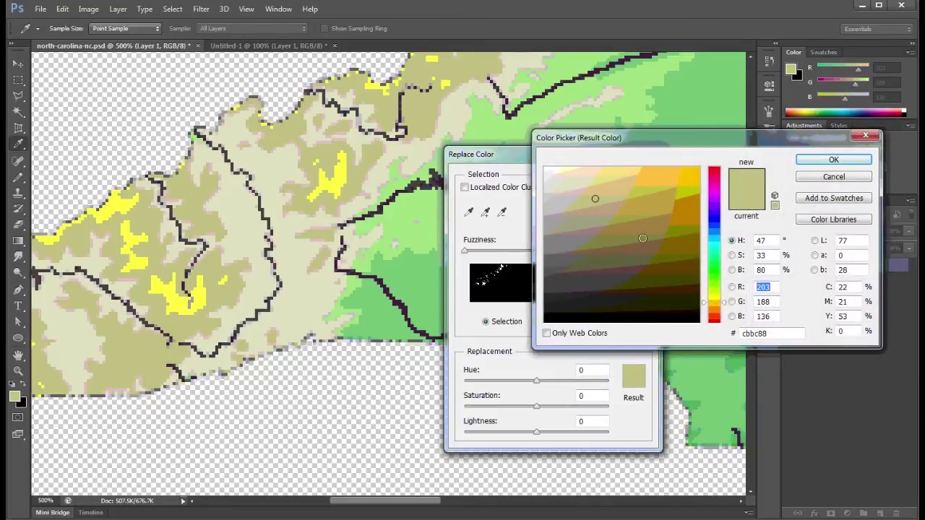
drag(726, 304, 726, 277)
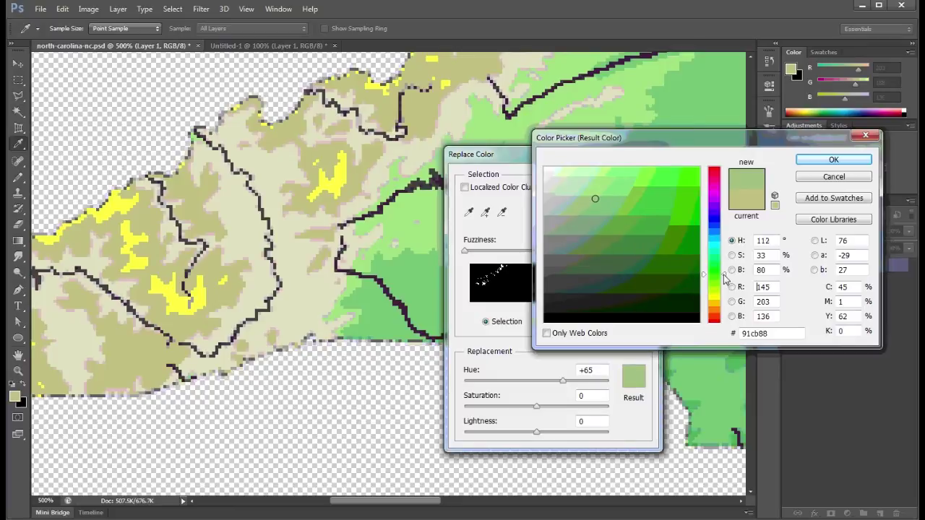
click(696, 173)
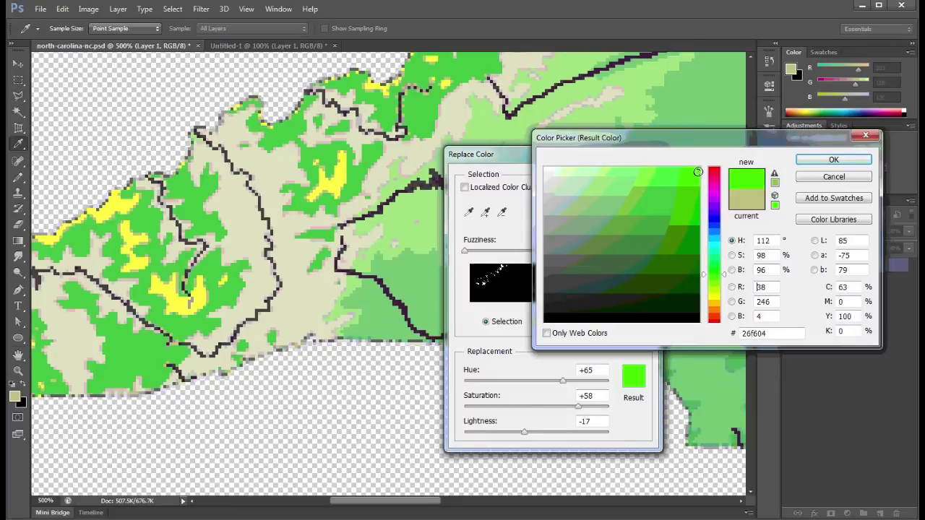
click(815, 164)
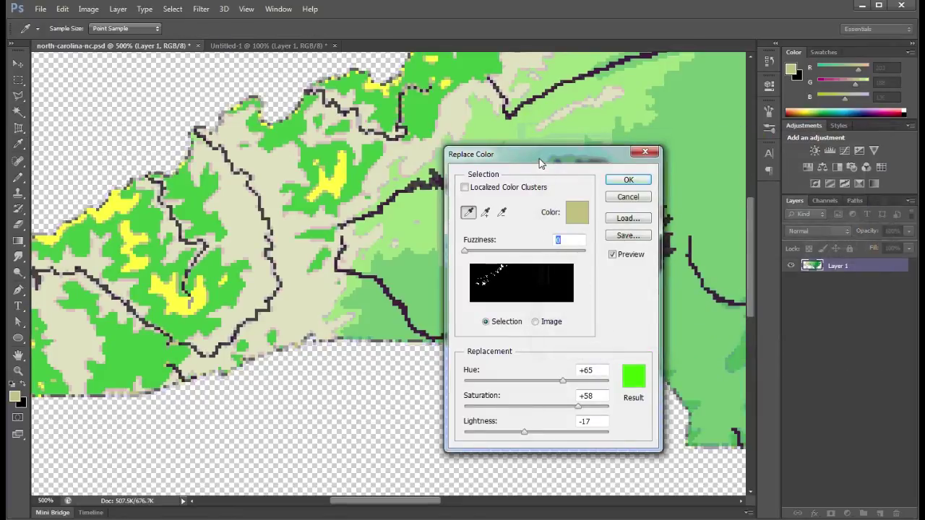
mouse_move(538, 162)
mouse_down()
mouse_move(547, 222)
mouse_move(538, 157)
mouse_up()
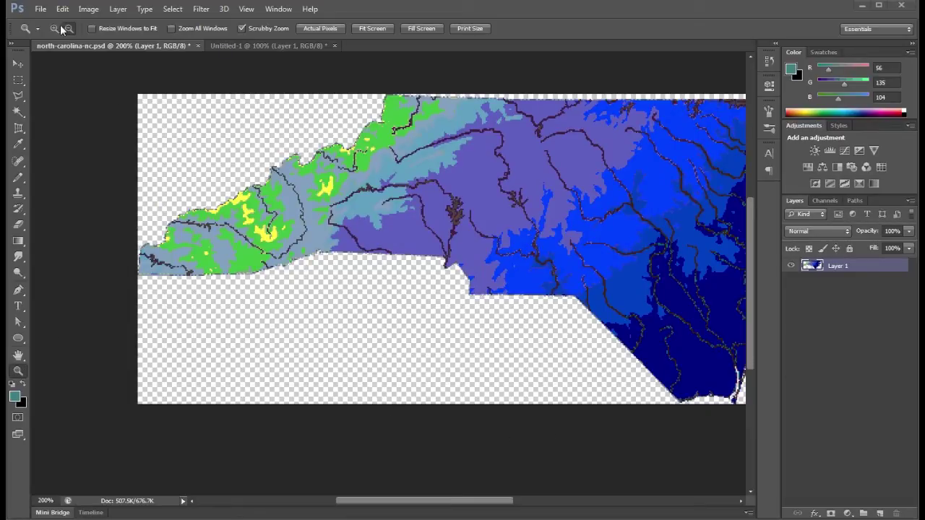
Step: Zoom out to show the whole recoloured North Carolina map
click(548, 226)
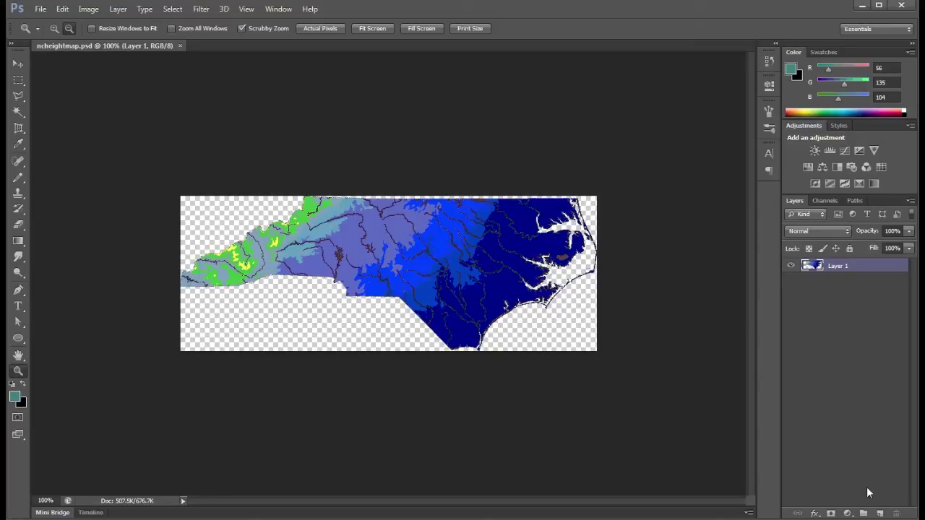
Step: Add a new layer beneath the map layer and fill it solid black with the Paint Bucket
click(880, 513)
drag(860, 280, 862, 285)
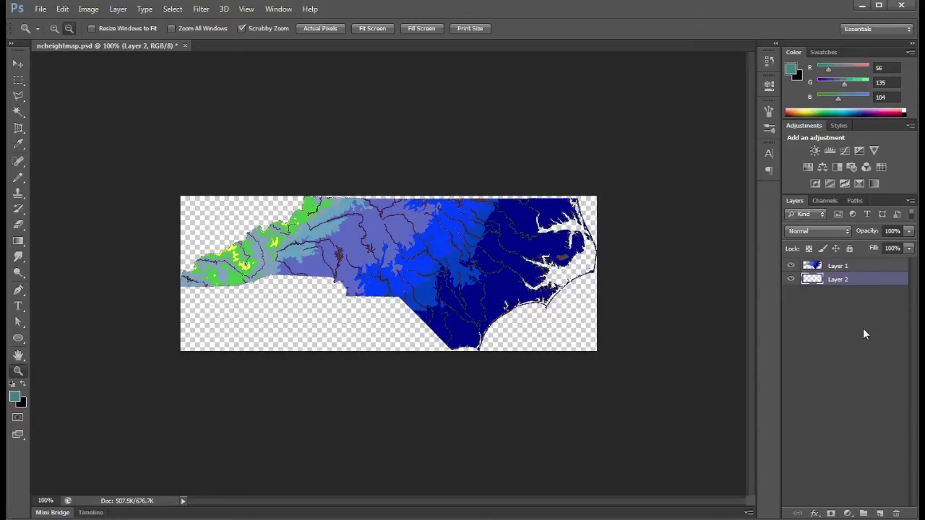
click(23, 386)
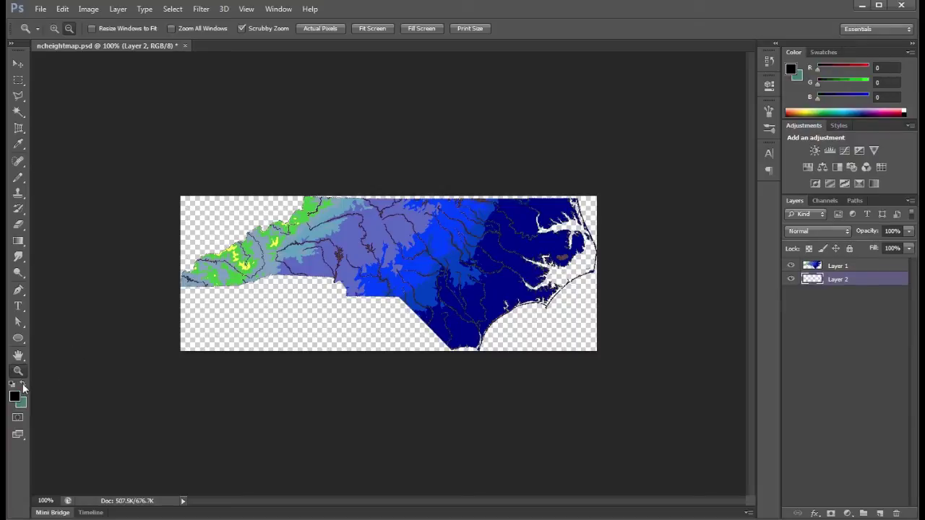
click(18, 244)
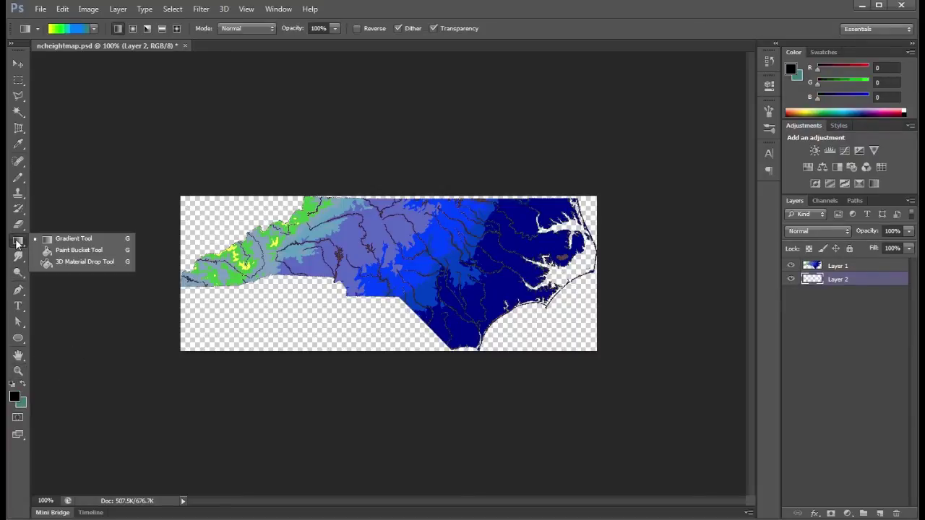
click(61, 254)
click(243, 321)
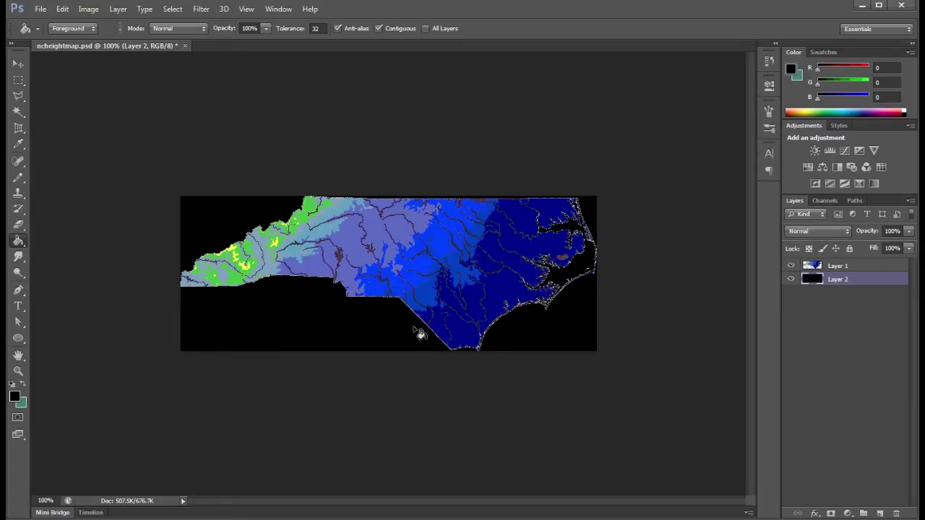
Step: Zoom in on the coastline pixels and make Layer 1 the active layer
click(18, 370)
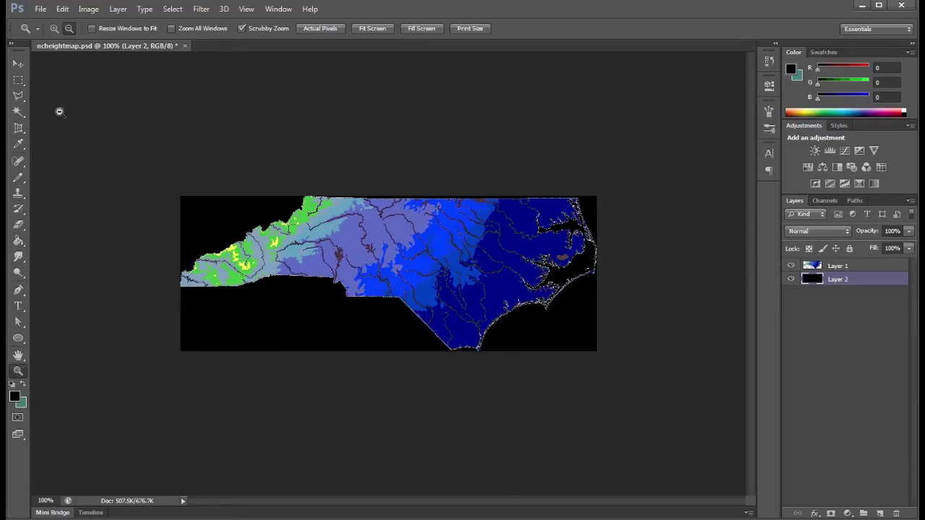
click(54, 29)
click(518, 331)
click(583, 311)
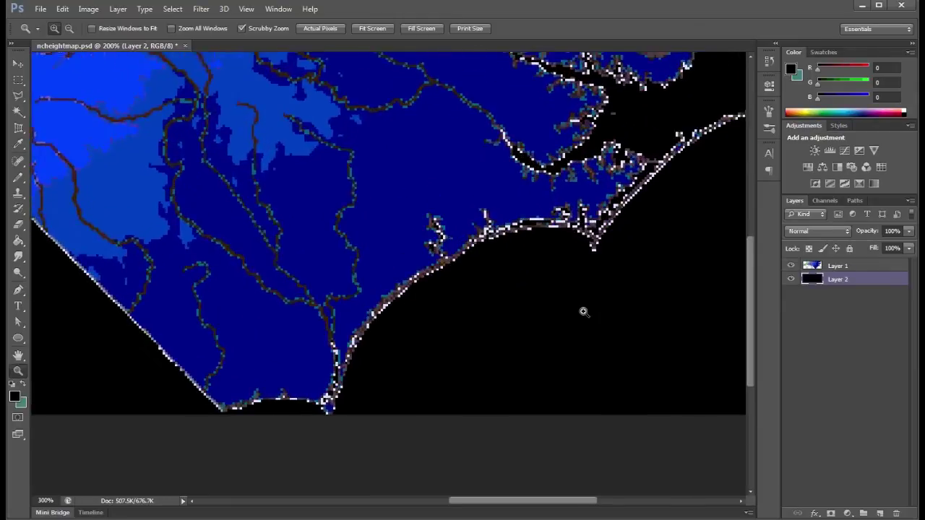
click(584, 312)
click(436, 216)
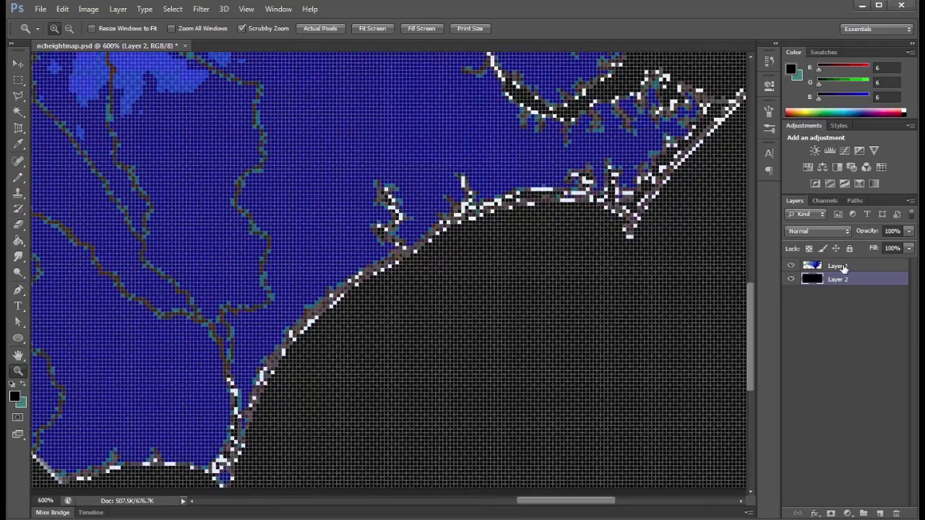
click(843, 268)
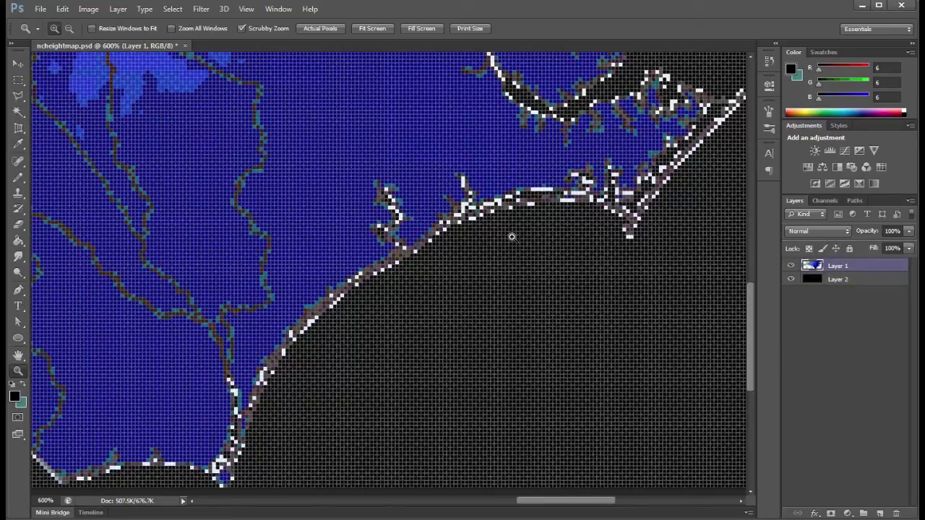
Step: Use Replace Color to swap the sampled white coastline for near-black, adjusting Fuzziness
click(88, 9)
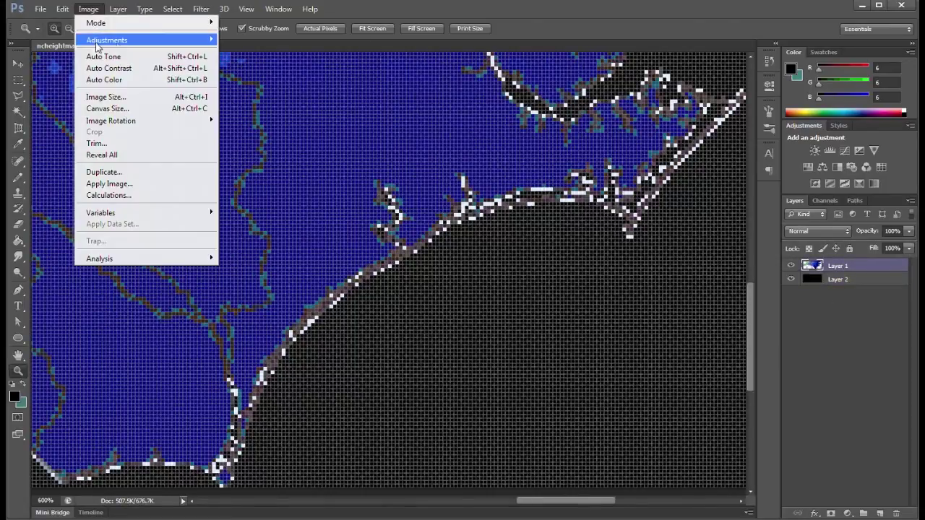
mouse_move(181, 40)
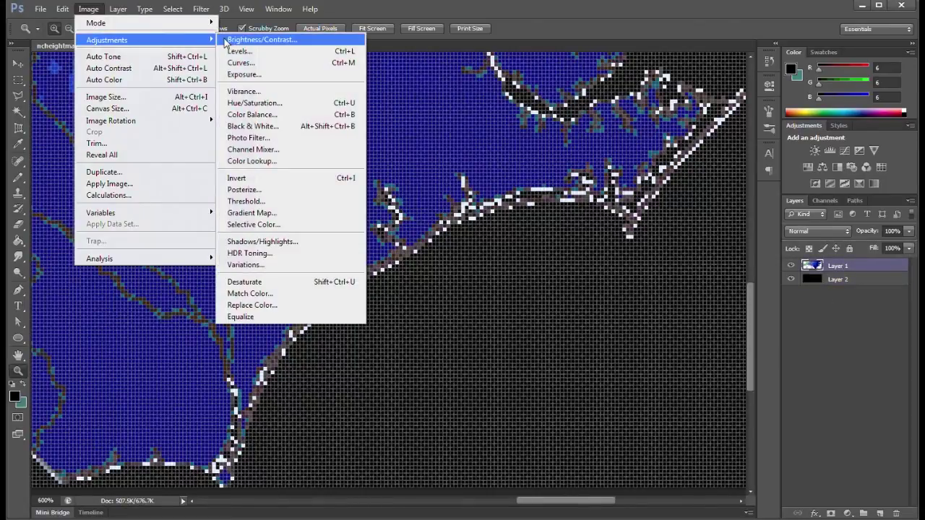
click(293, 307)
click(659, 204)
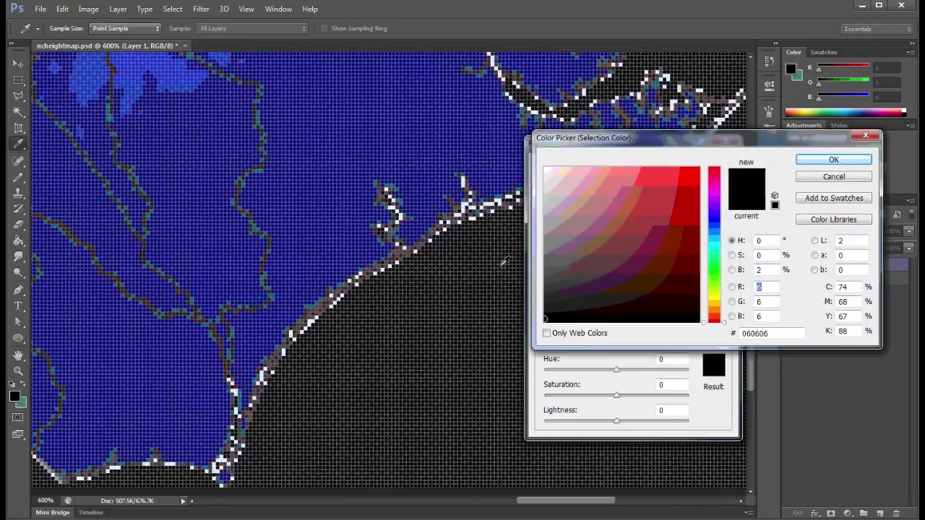
click(392, 263)
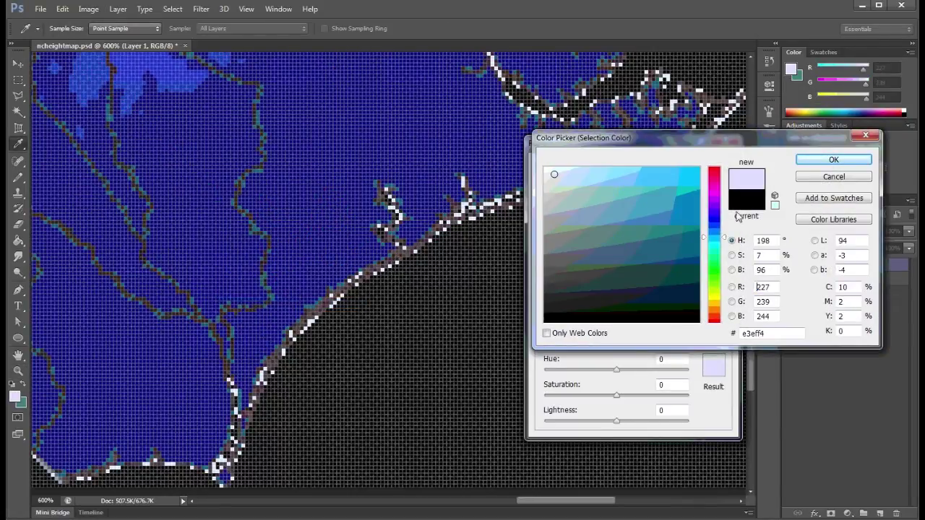
click(850, 165)
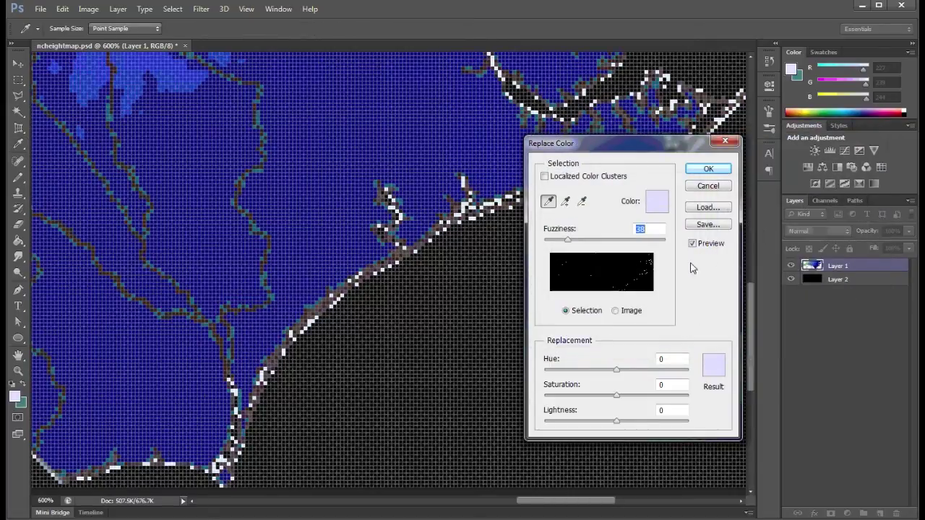
click(712, 365)
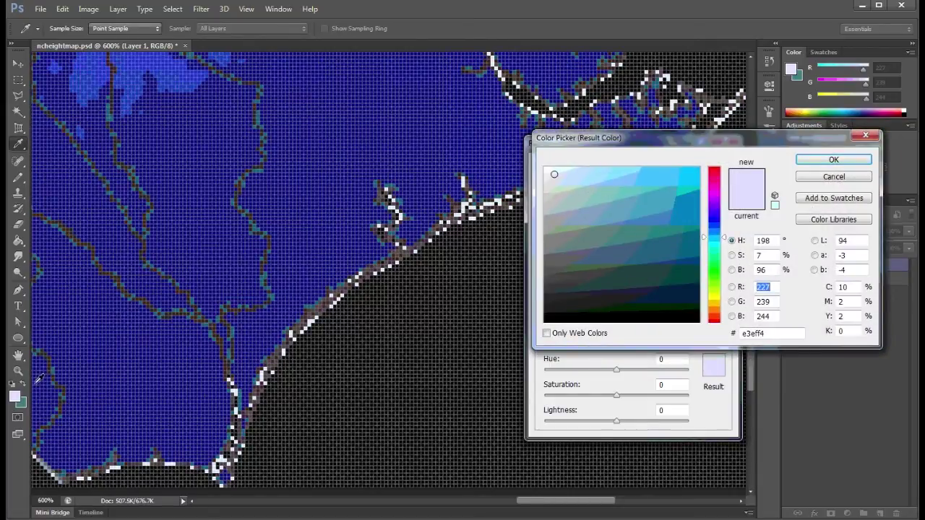
click(545, 321)
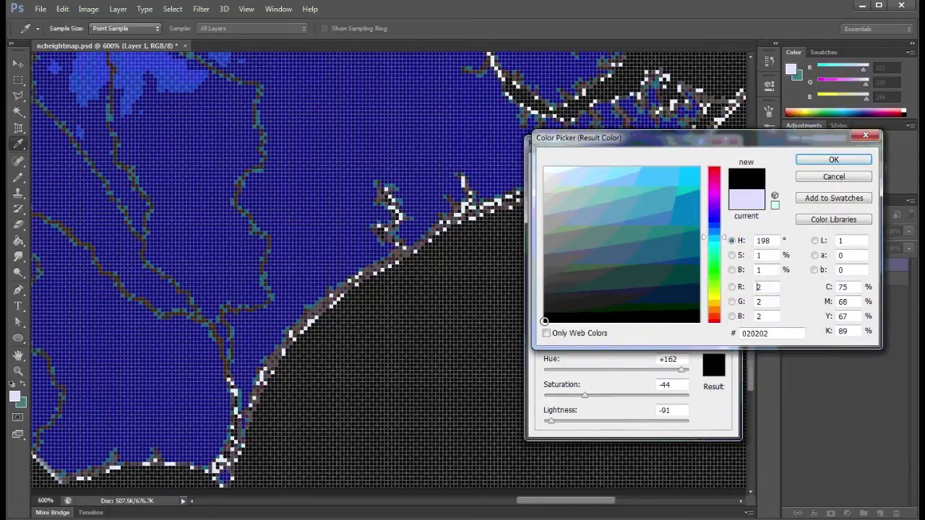
click(835, 160)
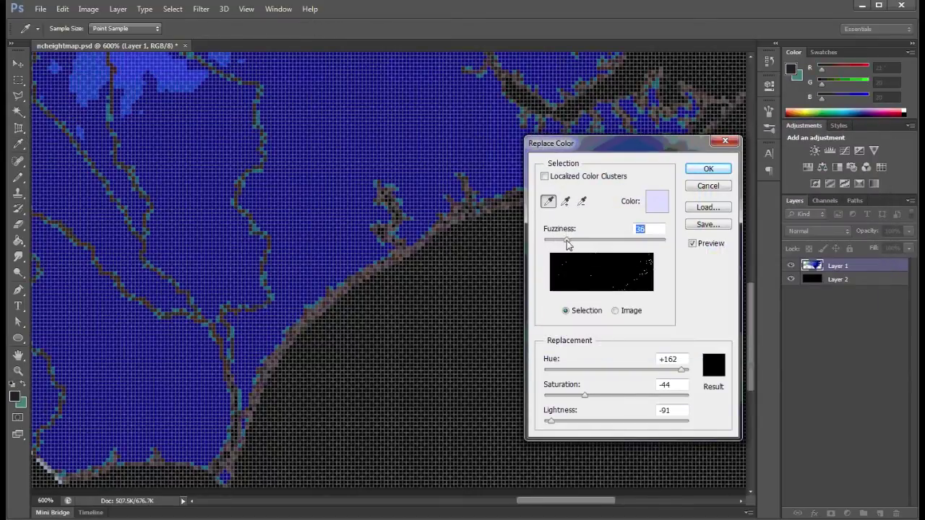
drag(566, 244, 566, 244)
drag(531, 505, 487, 506)
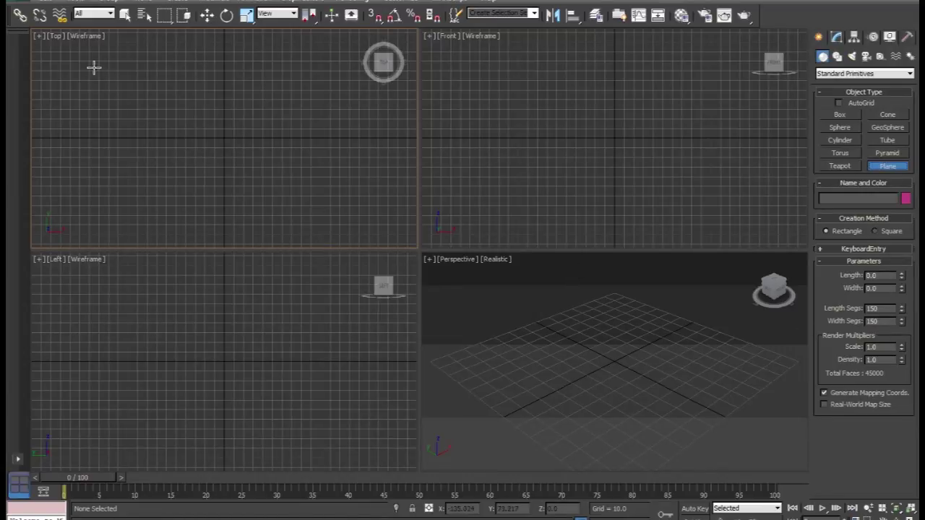
Step: Draw Plane001 in the Top viewport, then open the Material Editor with M
drag(93, 67, 238, 209)
drag(295, 212, 381, 216)
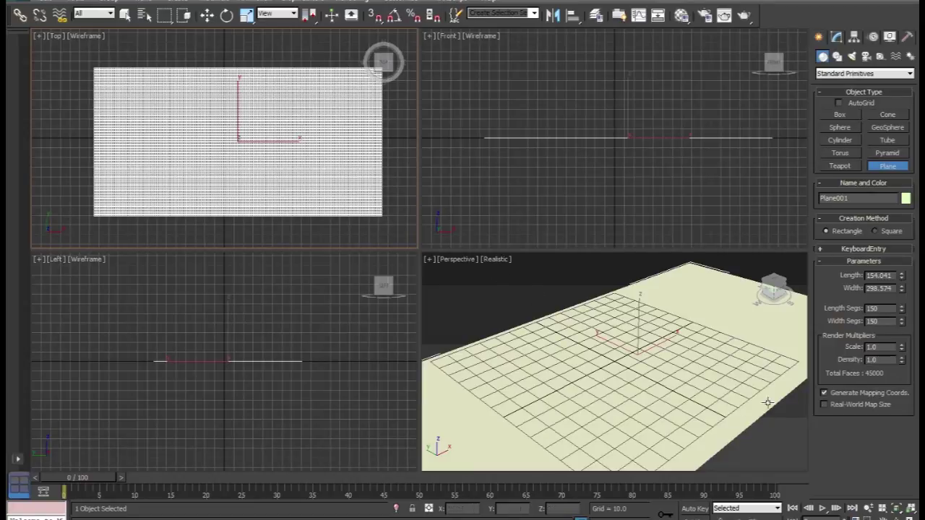
click(752, 12)
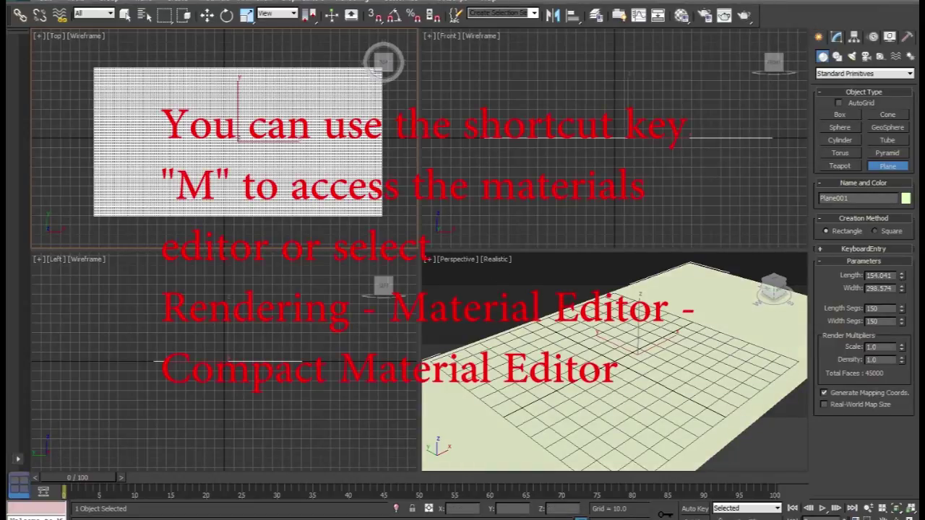
key(m)
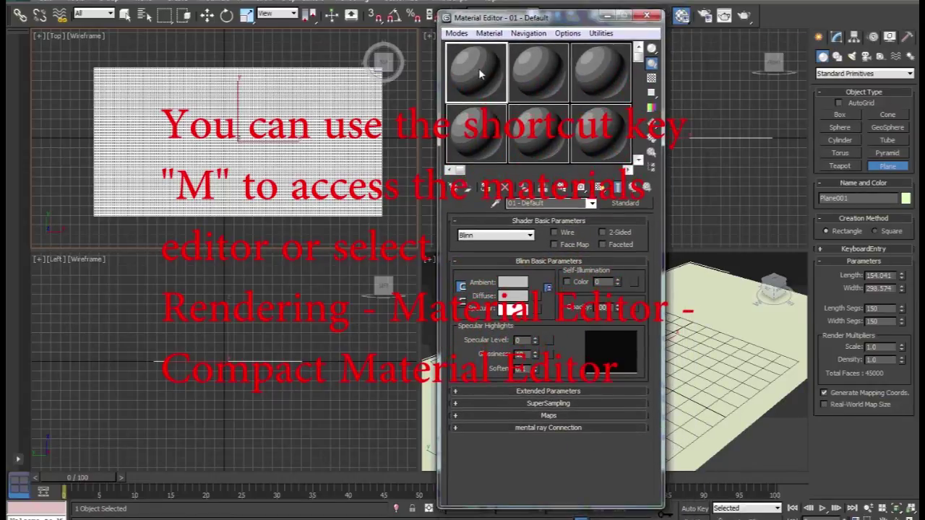
Step: Assign a material with ncheightmap.psd as its diffuse bitmap to the plane, shown shaded in the viewport
click(537, 297)
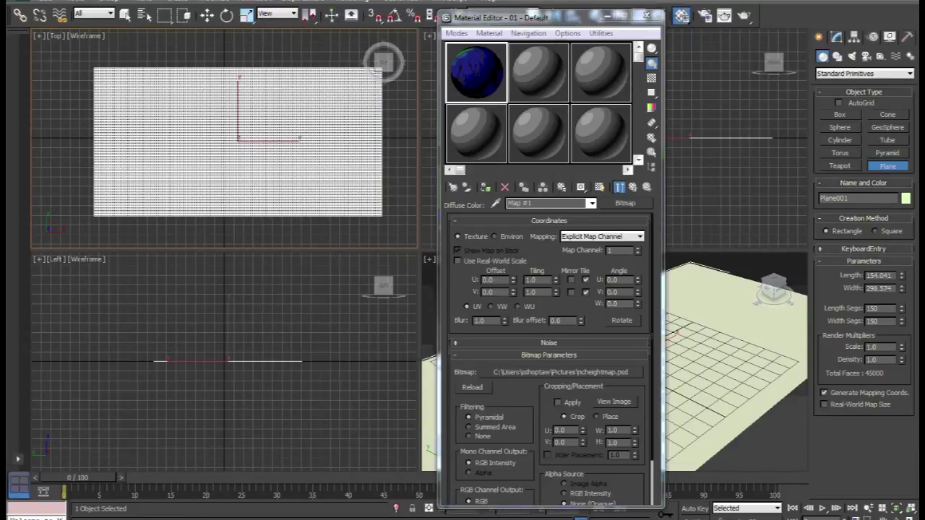
click(478, 69)
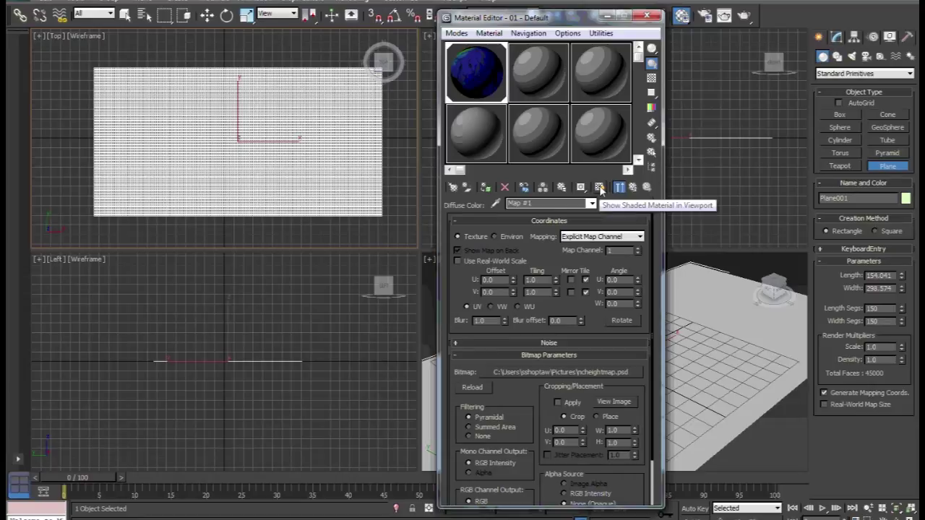
click(601, 188)
mouse_move(555, 21)
mouse_down()
mouse_move(390, 26)
mouse_move(275, 15)
mouse_up()
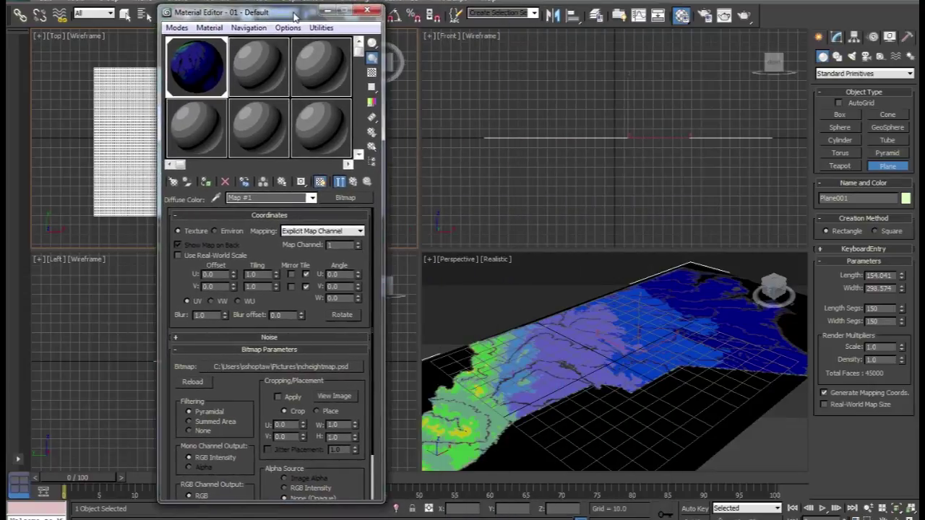
click(365, 11)
Step: Add a Displace modifier to Plane001 from the Modify panel's Modifier List
click(836, 38)
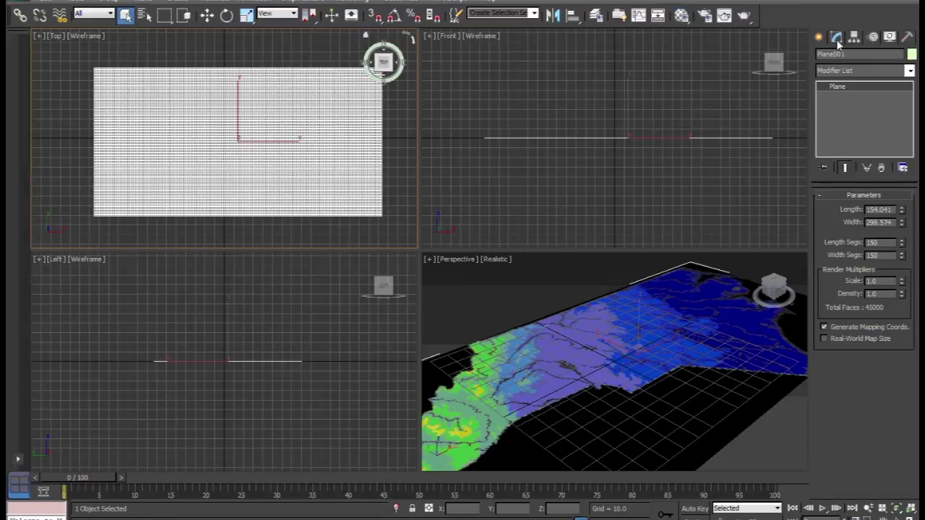
click(909, 70)
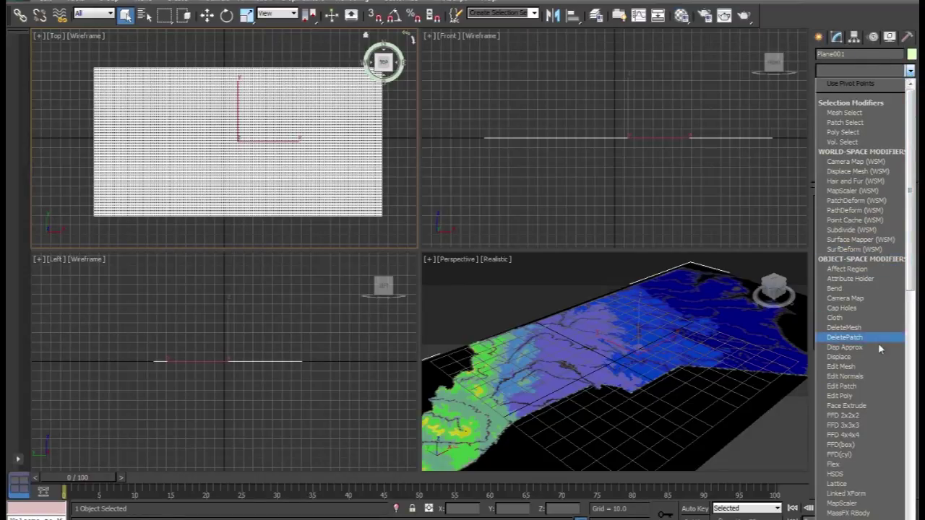
click(876, 356)
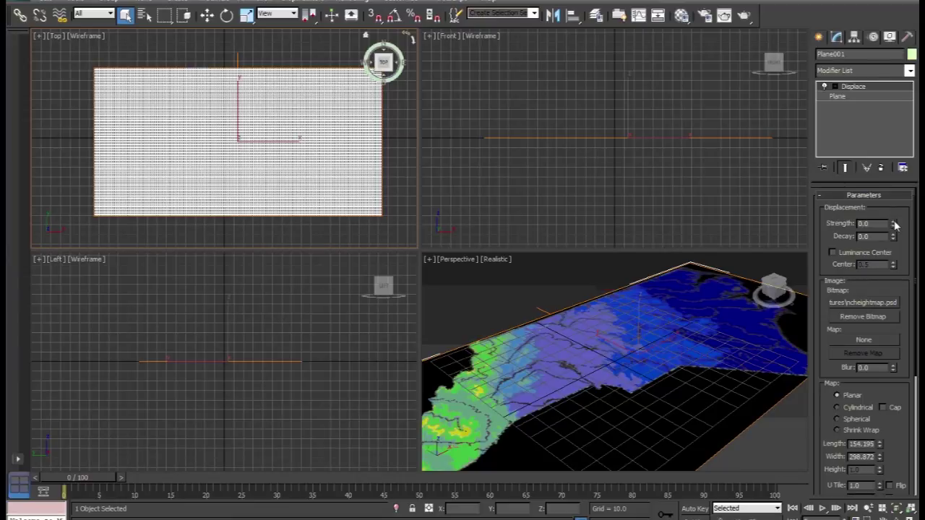
Step: Raise the Displace strength to about 10.43, deselect, and orbit to inspect the terrain
drag(895, 224, 893, 145)
drag(844, 322, 915, 232)
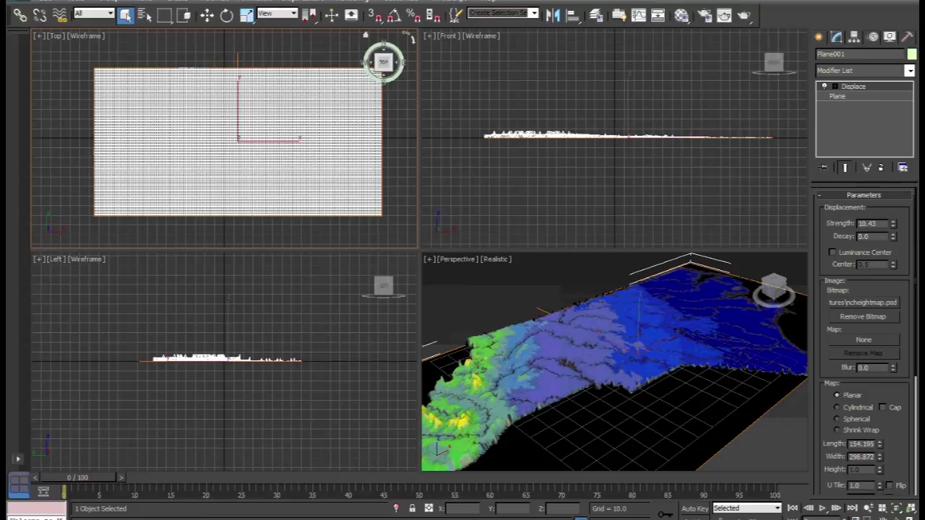
click(776, 291)
drag(776, 289, 713, 366)
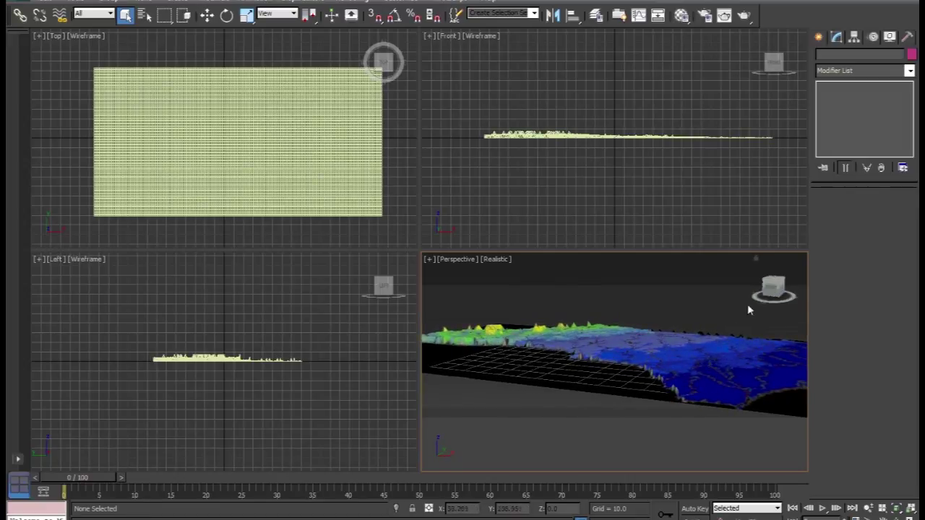
drag(768, 289, 761, 311)
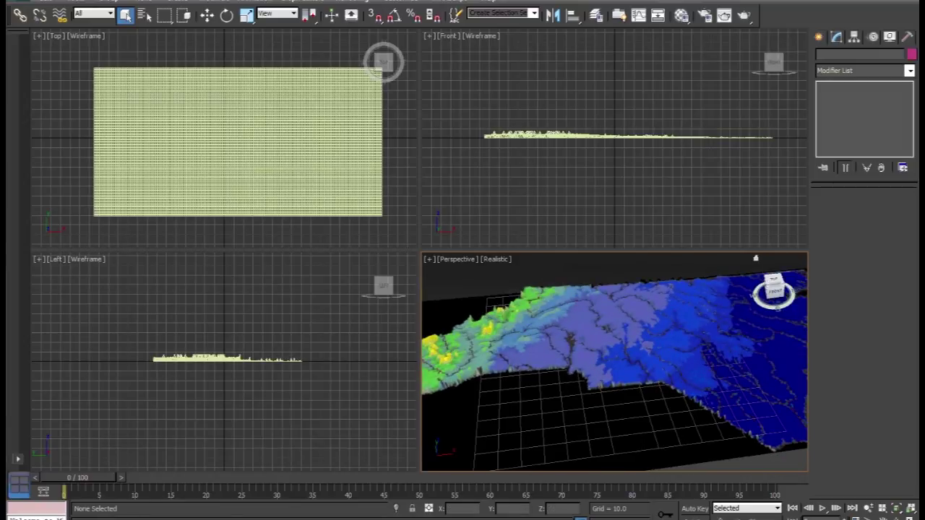